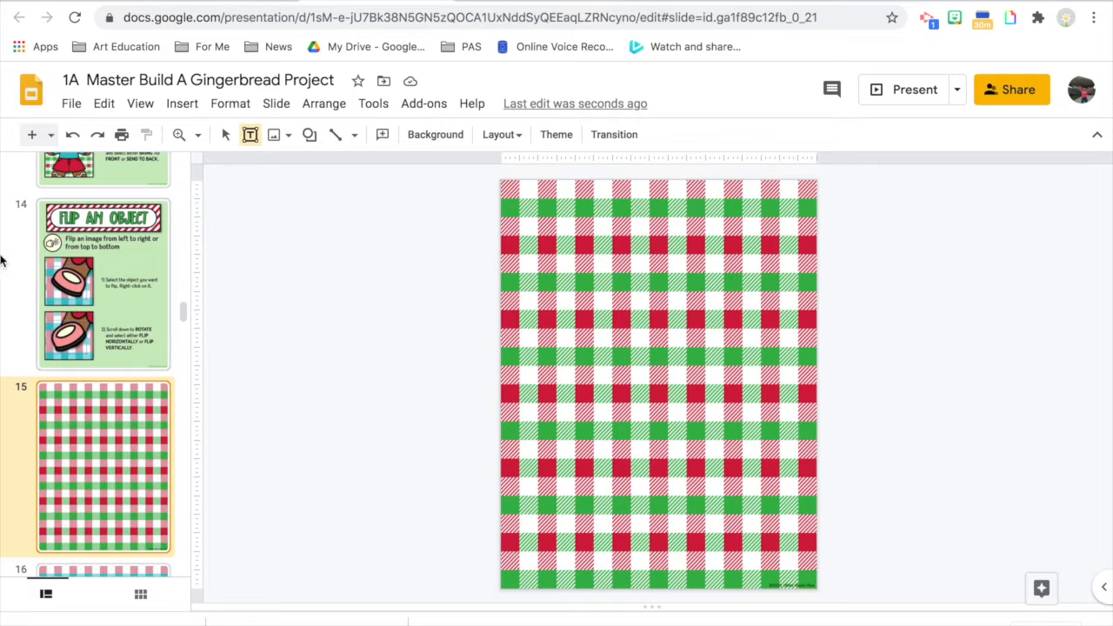
- Duplicate slide 15 with the red and green plaid background
right_click(117, 463)
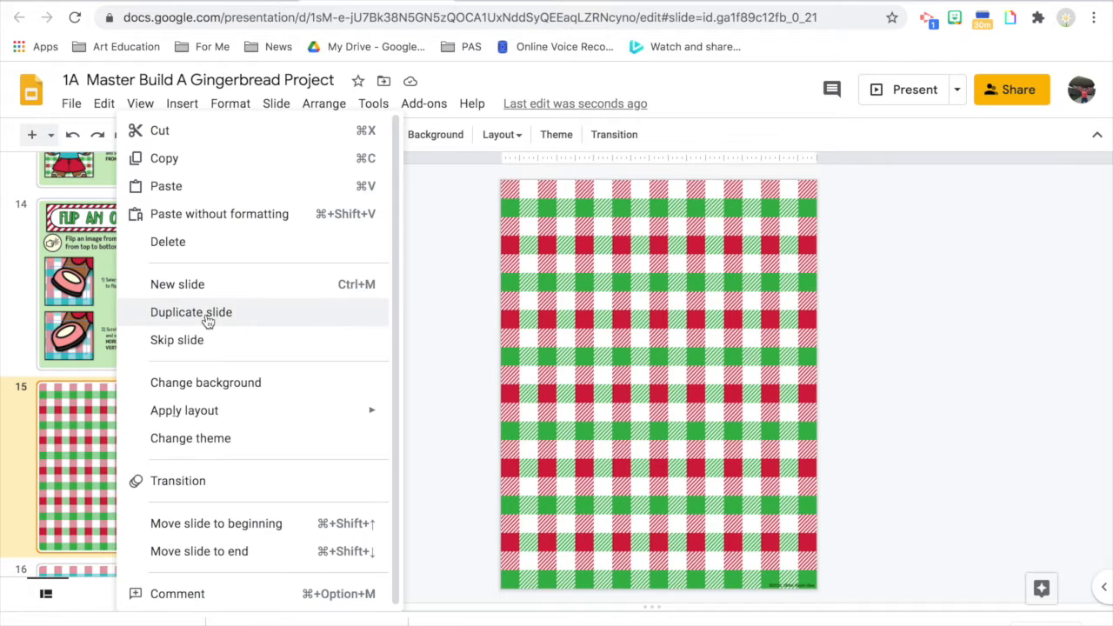
left_click(53, 469)
left_click(72, 103)
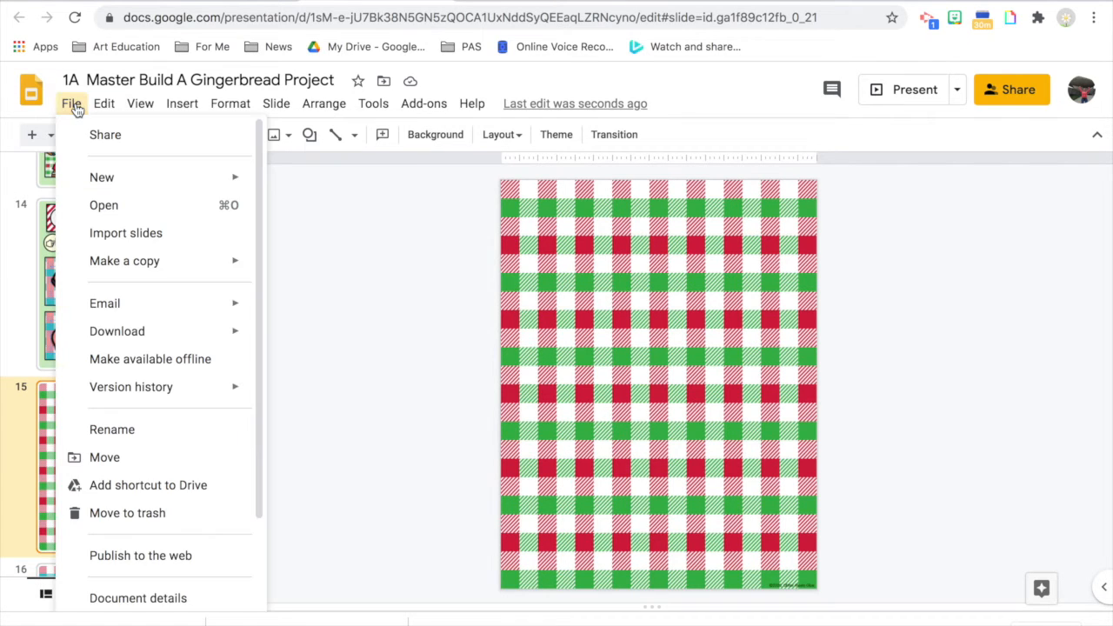
mouse_move(133, 269)
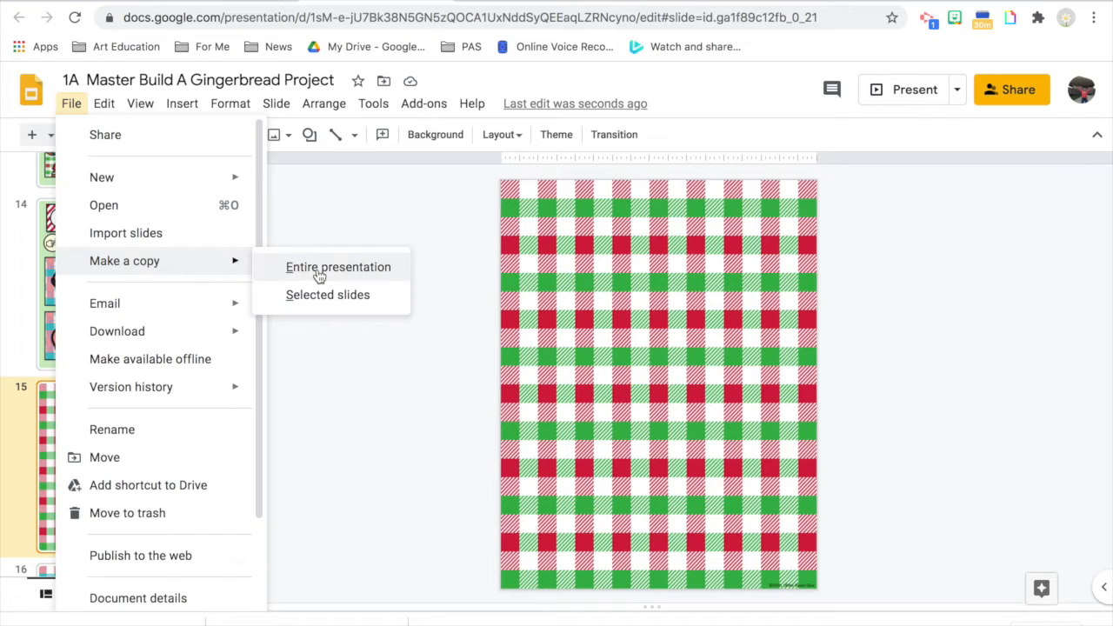
mouse_move(107, 111)
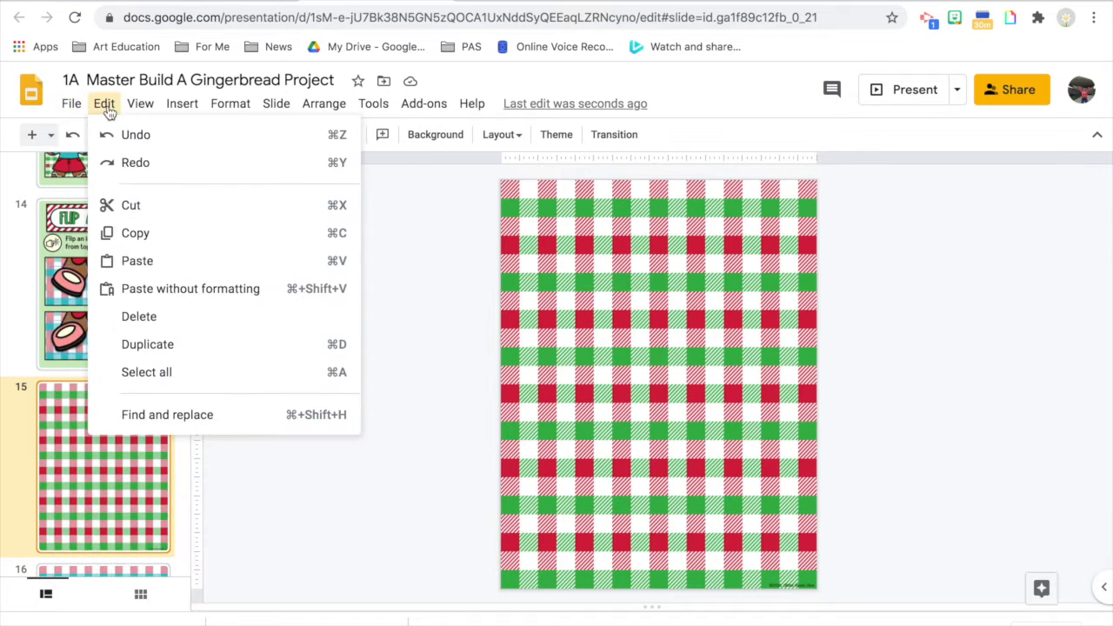
left_click(136, 347)
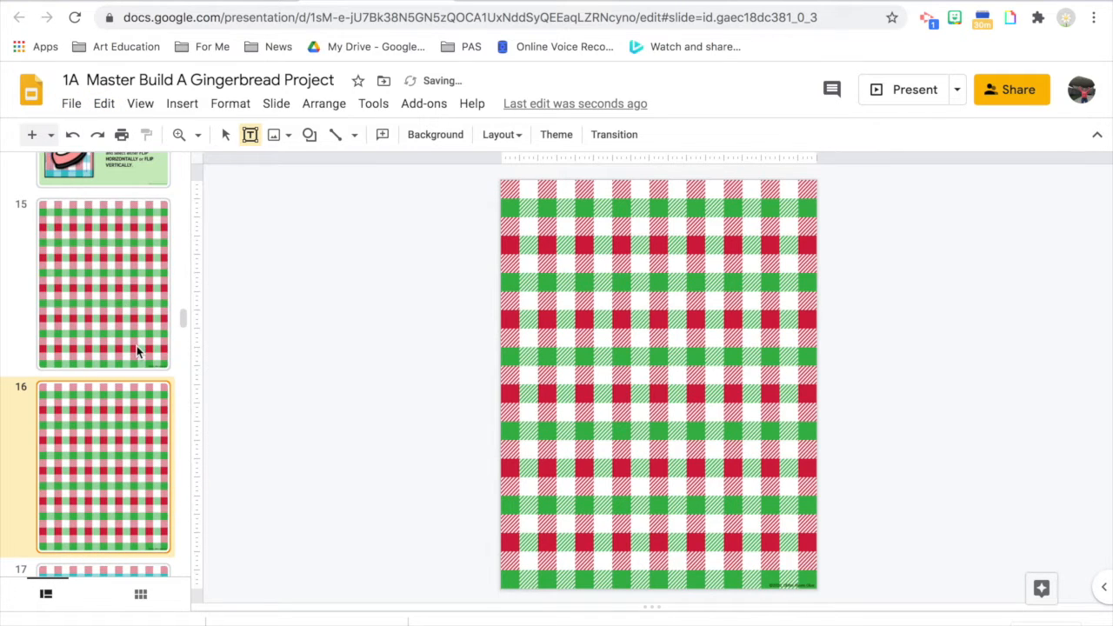
- Add a text box near the plaid slide's top edge with the Bubblegum font, a muted green fill and the teacher's name
left_click(251, 136)
left_click(251, 136)
left_click_drag(669, 224, 683, 230)
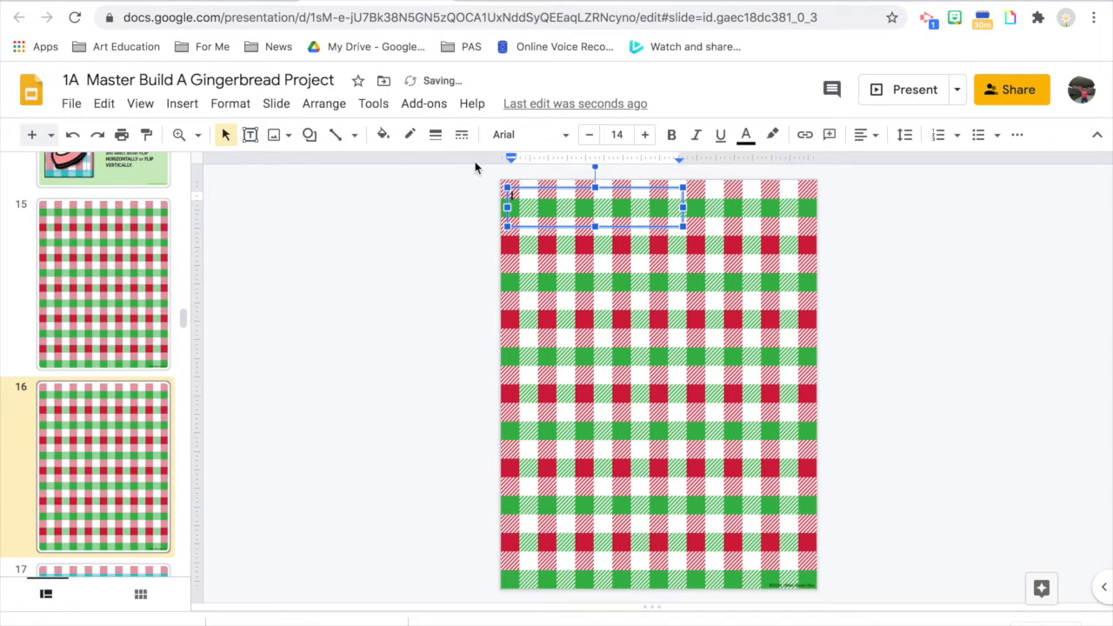
left_click(567, 139)
left_click(548, 294)
left_click(384, 135)
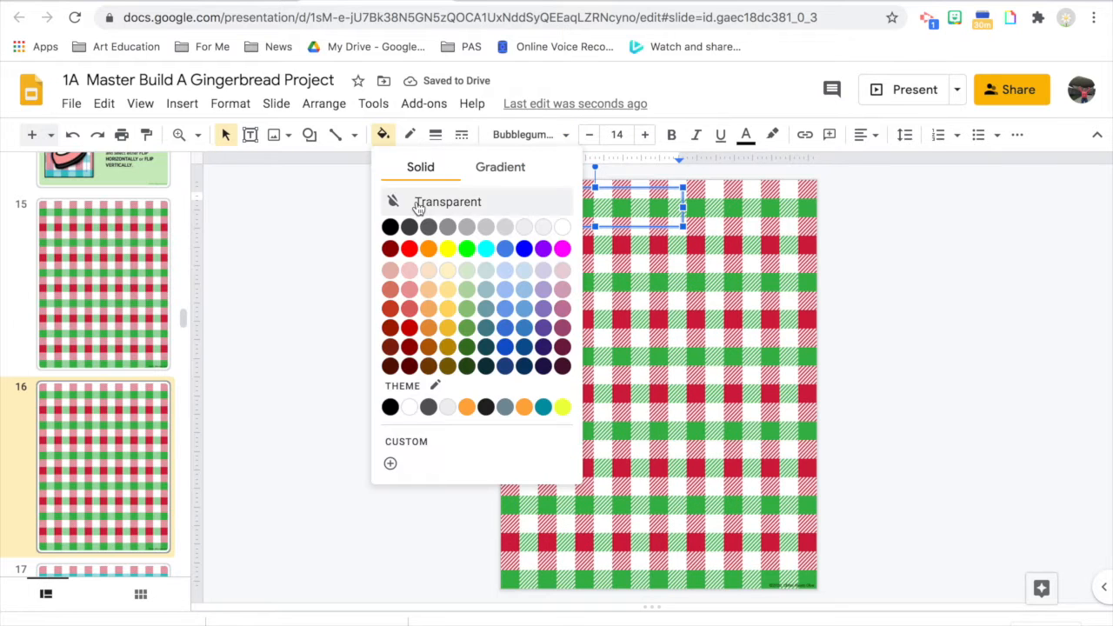
left_click(467, 307)
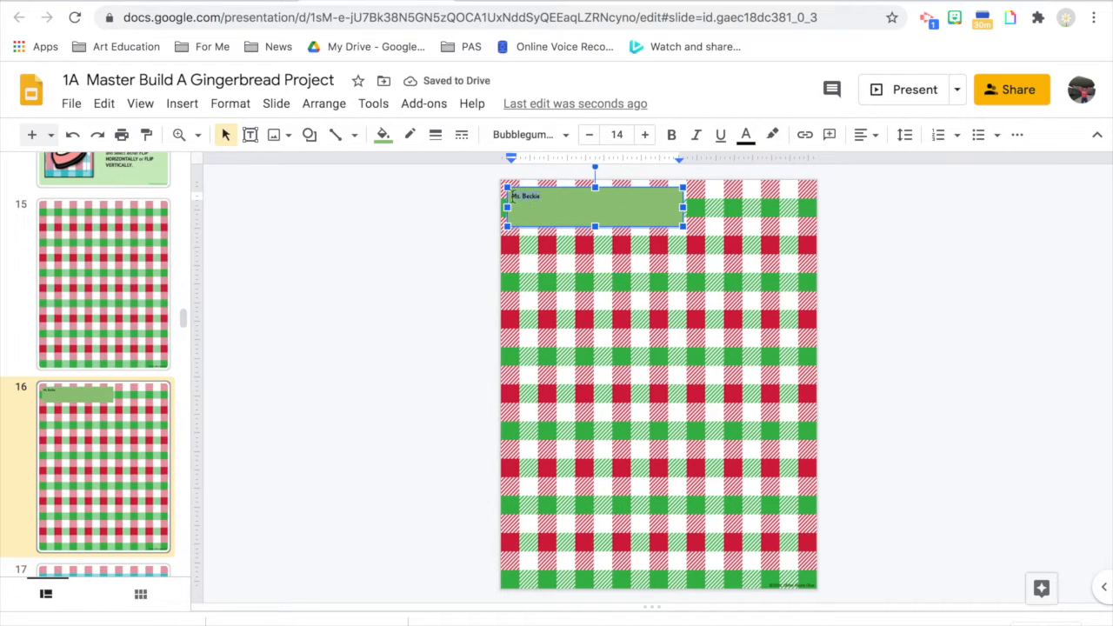
- Set the name label's font size to 23, shrink its box to fit, and centre the text horizontally and vertically
left_click(645, 134)
left_click(645, 135)
left_click_drag(684, 226, 583, 216)
left_click(860, 135)
left_click(889, 162)
left_click(860, 134)
left_click(889, 183)
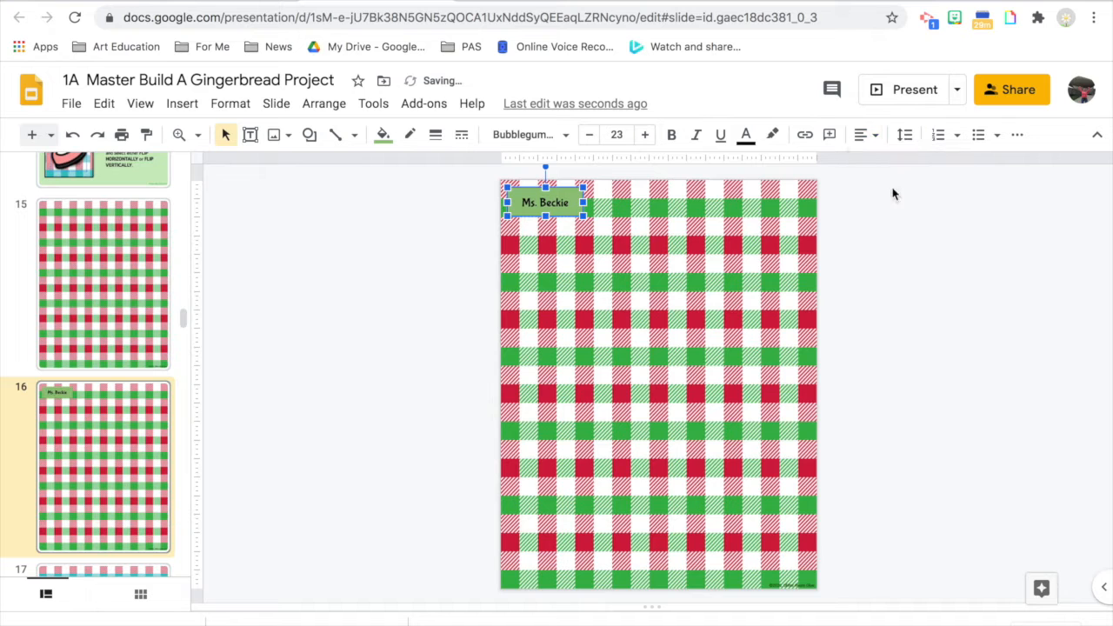
left_click(613, 283)
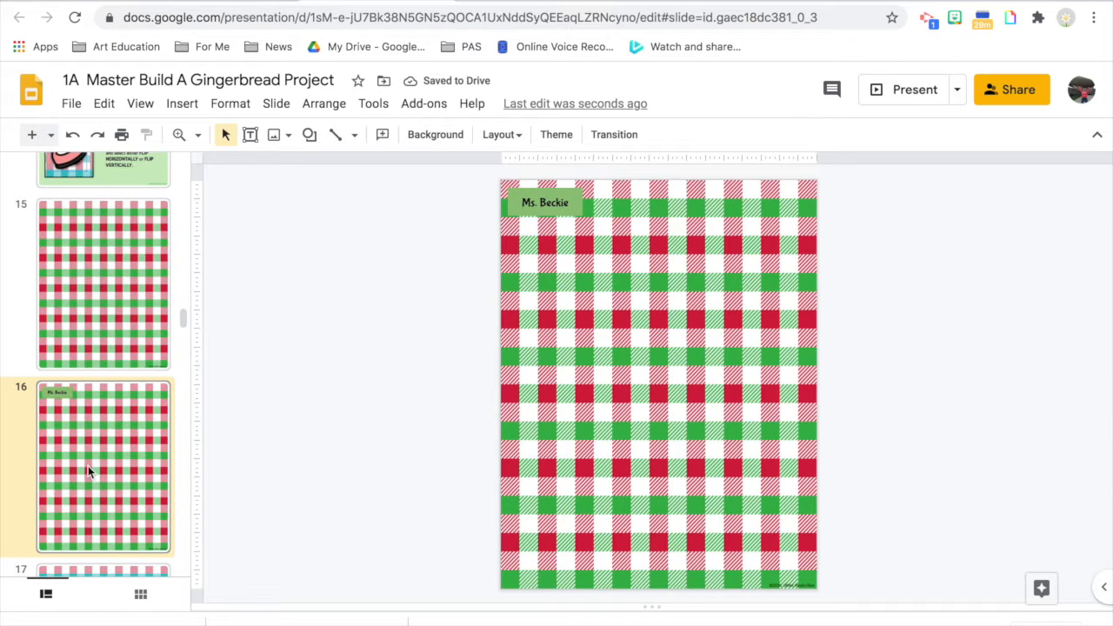
- Copy the gingerbread cookie with red buttons and red icing from the Gingerbread Cookies slide
scroll(87, 470, "down", 15)
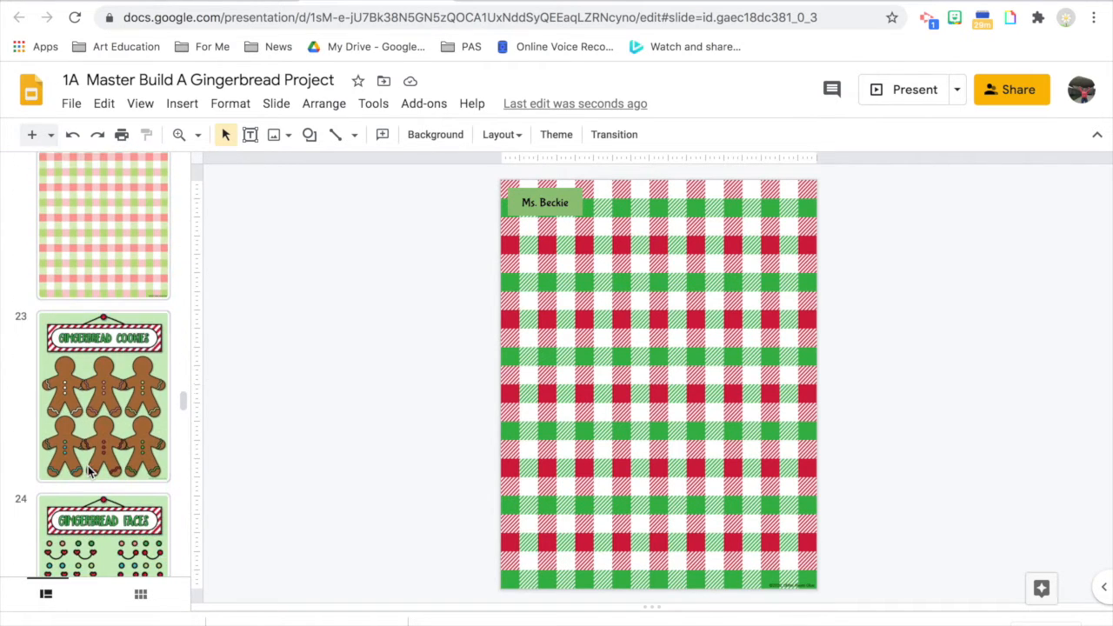
left_click(90, 435)
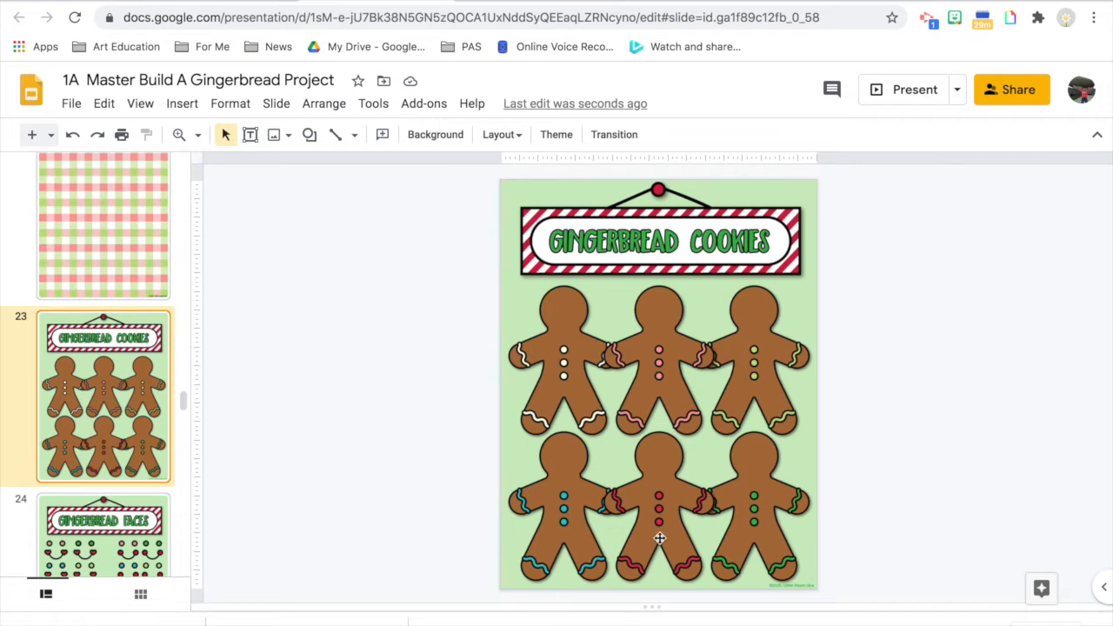
left_click(660, 484)
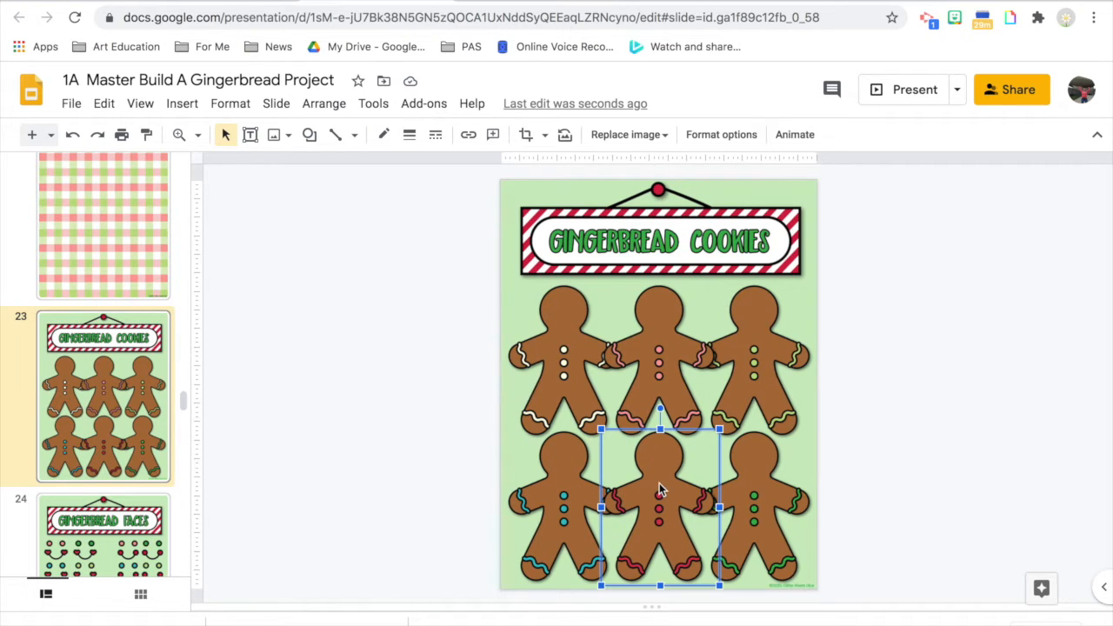
left_click(104, 104)
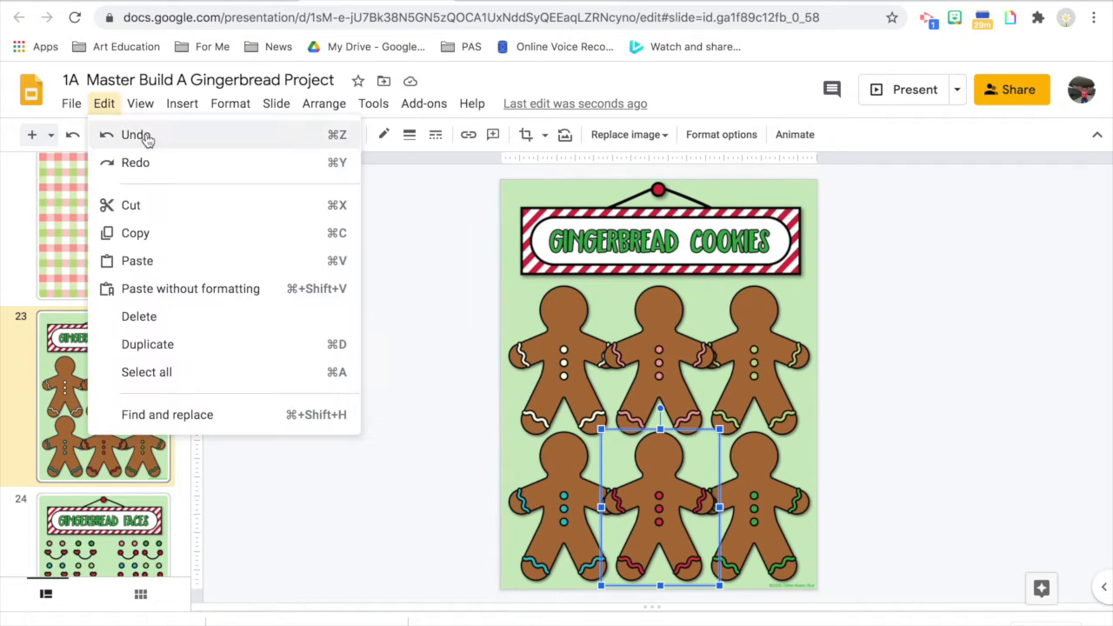
left_click(139, 233)
- Paste the gingerbread cookie onto slide 16 and enlarge it to fill the middle of the page below the name label
scroll(146, 233, "up", 3)
scroll(146, 233, "up", 15)
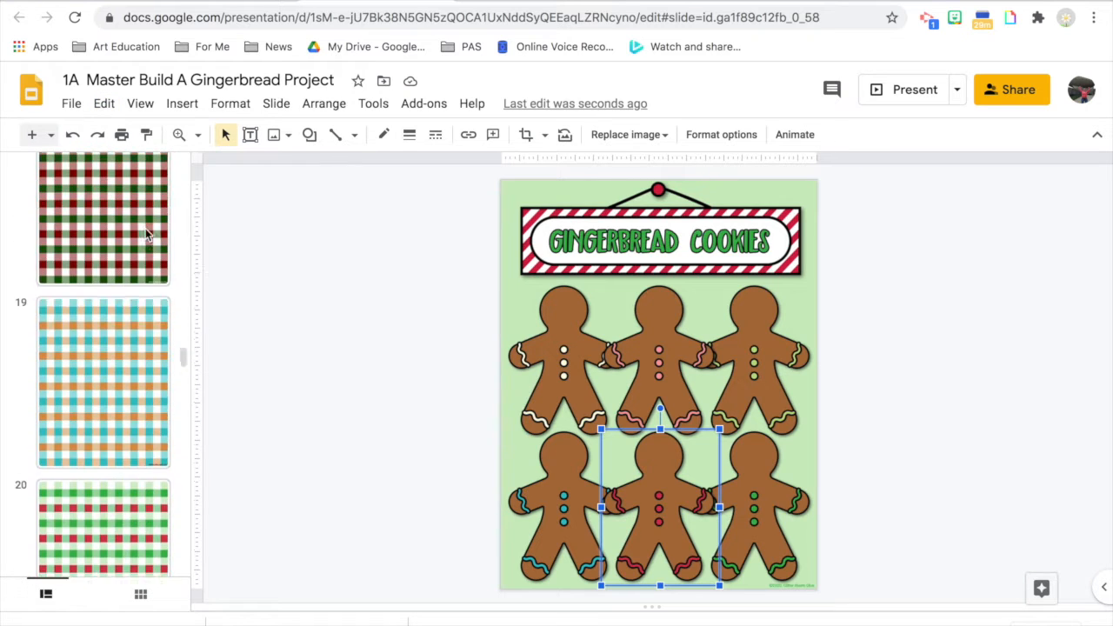
left_click(106, 527)
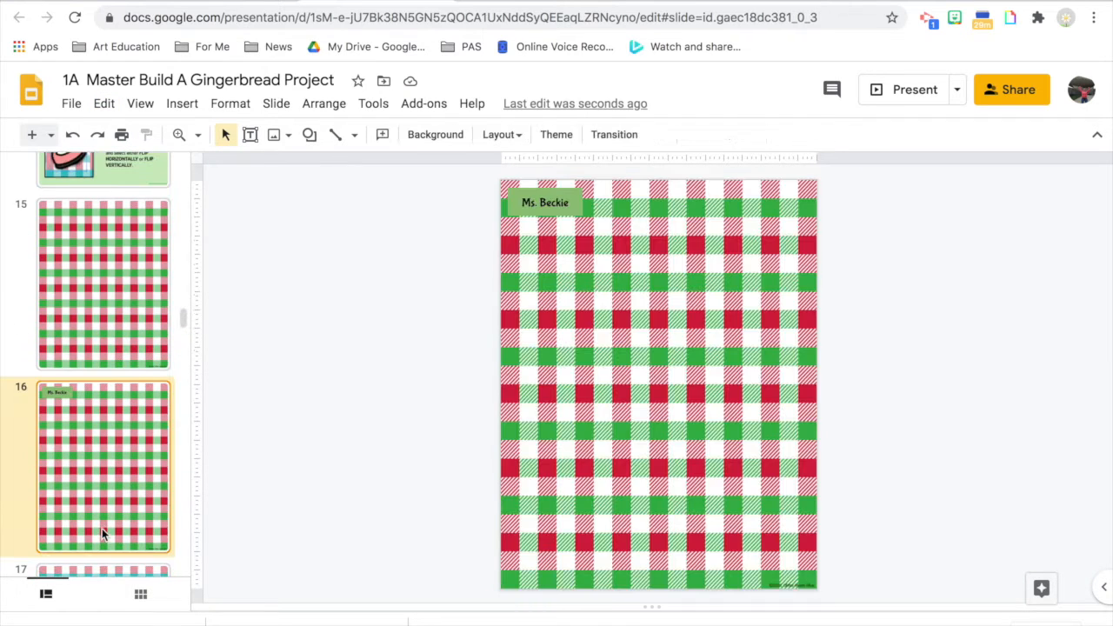
left_click(105, 103)
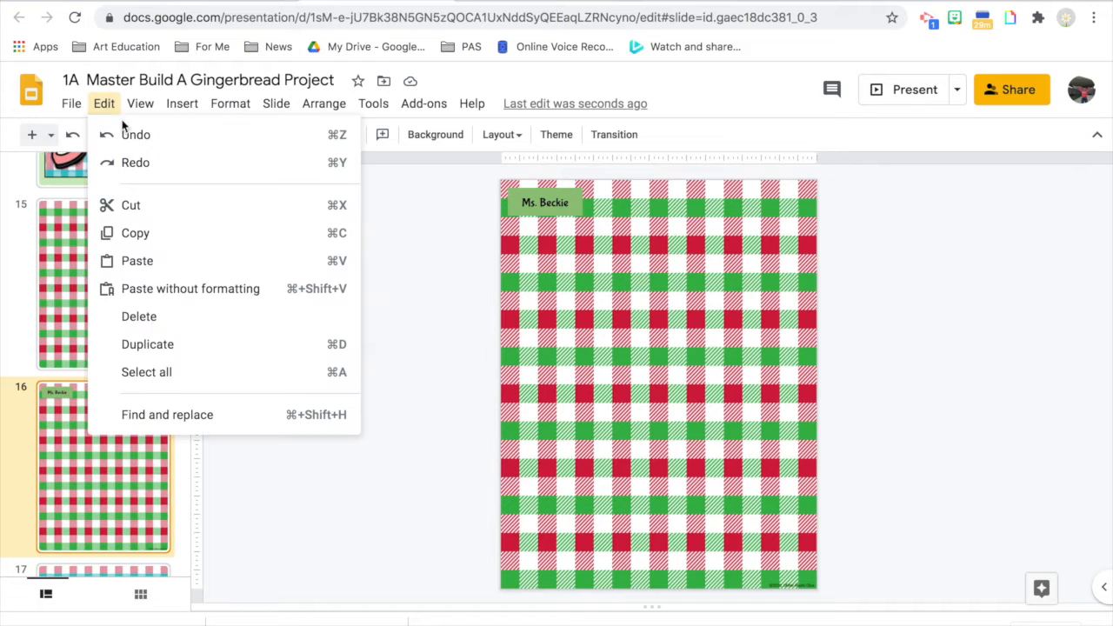
left_click(155, 261)
left_click_drag(659, 480, 607, 330)
left_click_drag(674, 445, 777, 562)
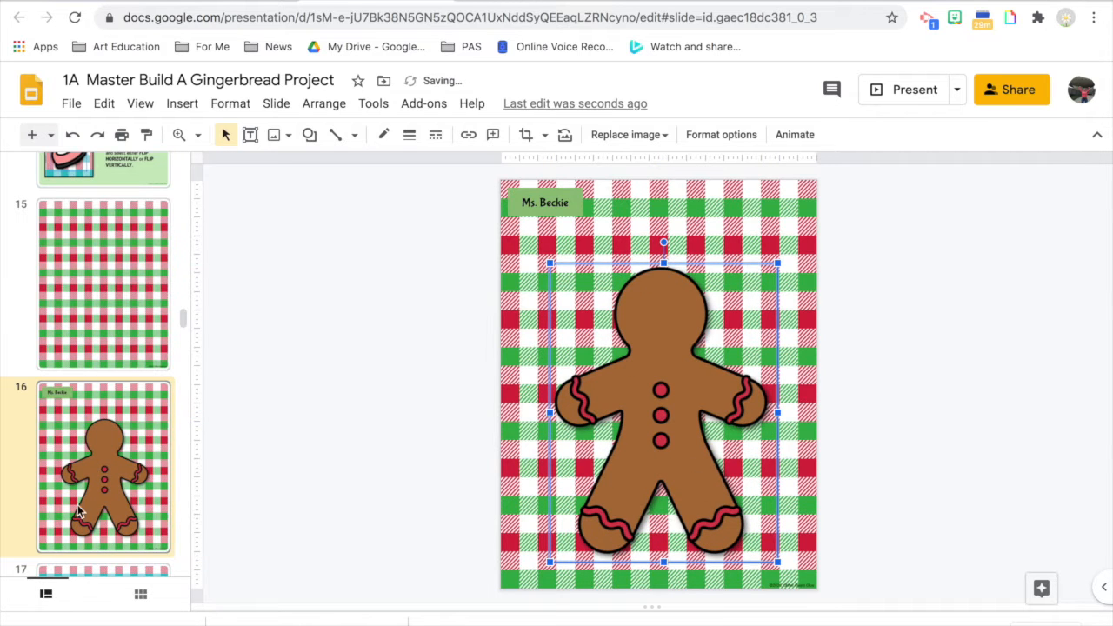
- Copy the face with blue eyes and heart cheeks from the Gingerbread Faces slide
left_click(122, 473)
scroll(121, 473, "down", 10)
scroll(121, 473, "down", 6)
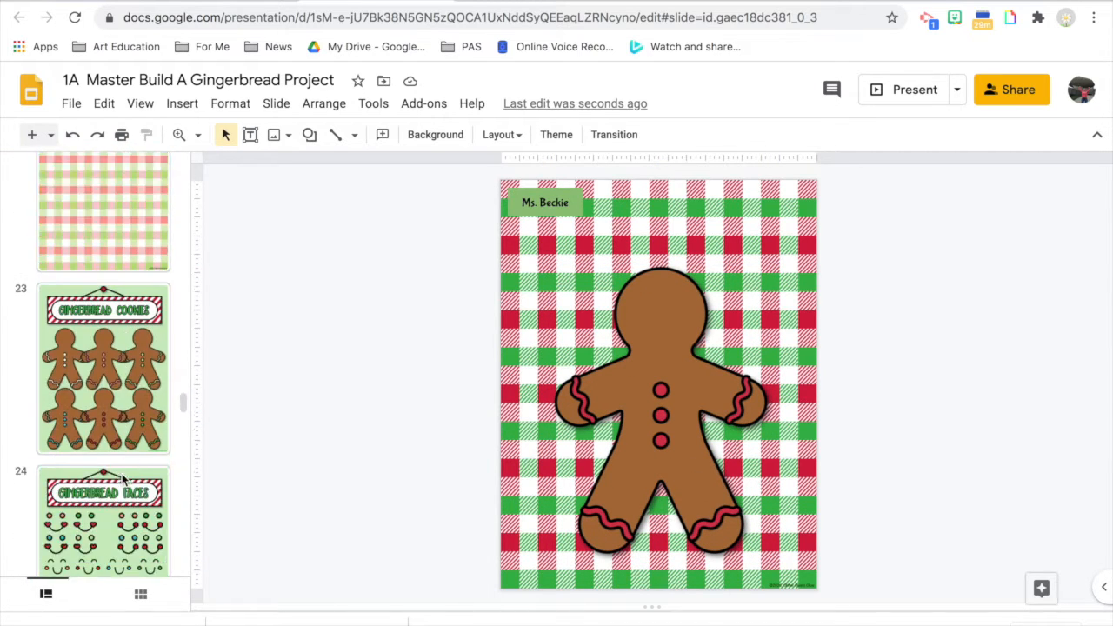
left_click(111, 475)
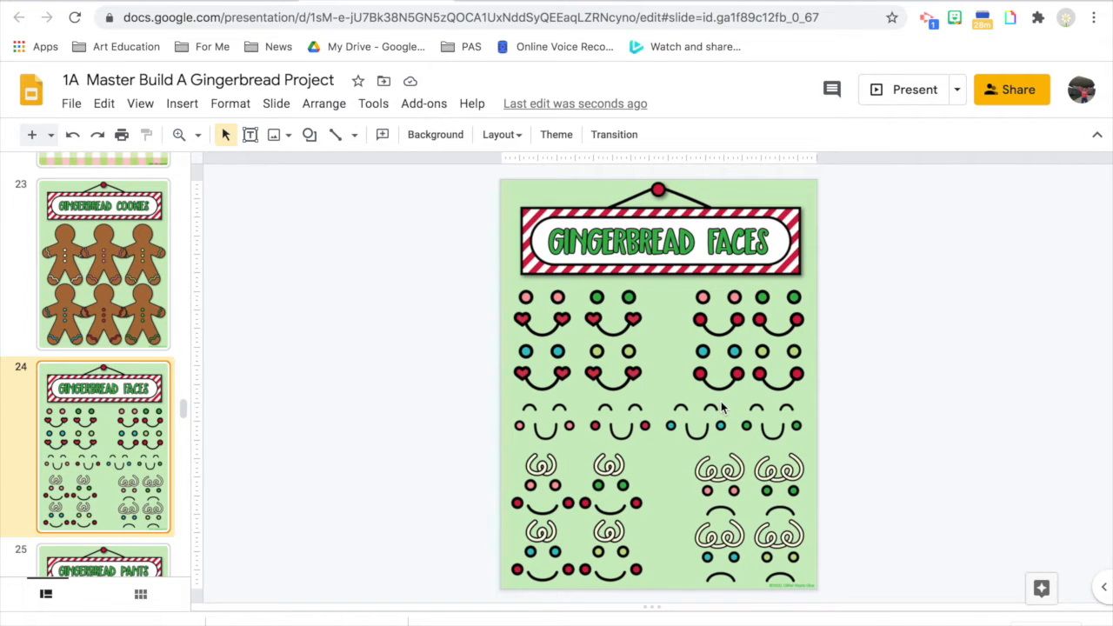
left_click(559, 369)
left_click(103, 103)
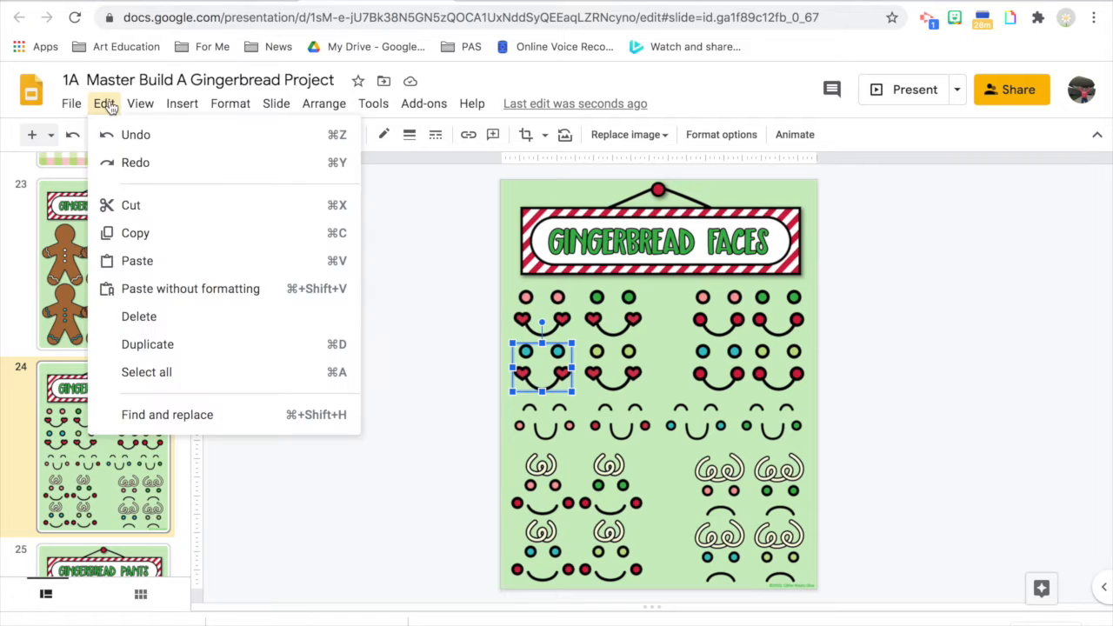
left_click(144, 230)
- Paste the face onto slide 16 and centre it on the gingerbread cookie's head
scroll(120, 255, "up", 2)
scroll(120, 254, "up", 12)
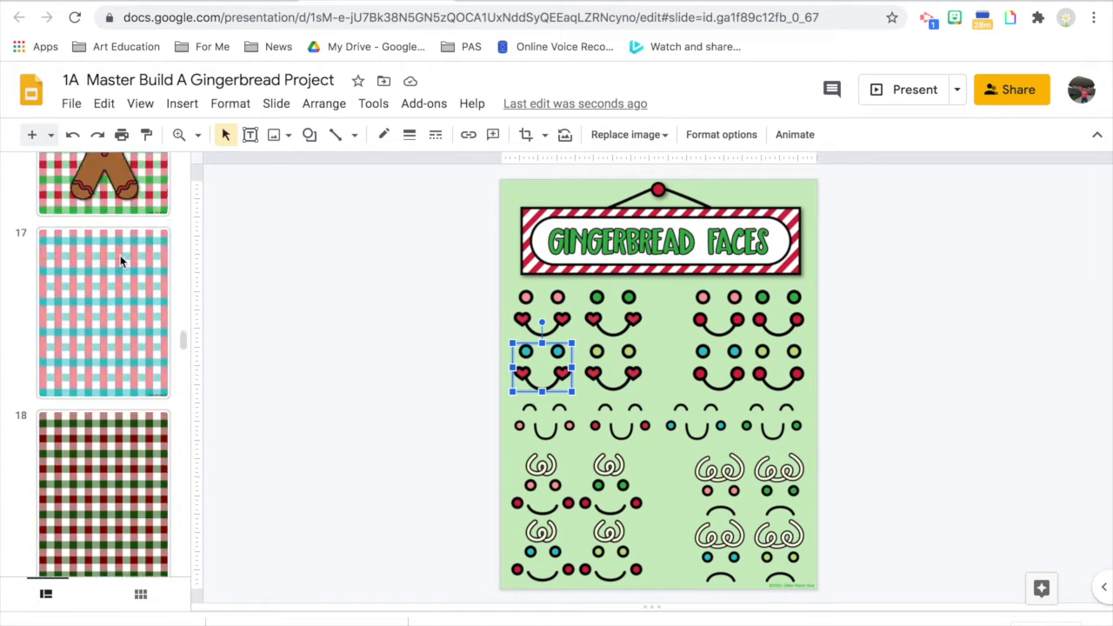
left_click(120, 261)
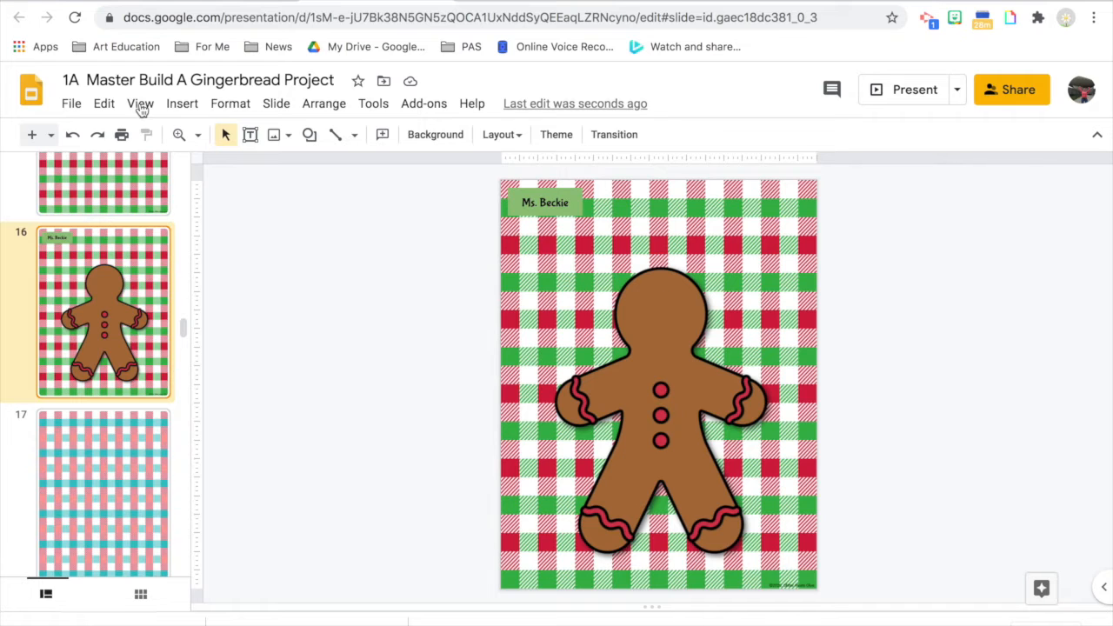
left_click(103, 103)
left_click(144, 259)
left_click_drag(540, 359, 662, 304)
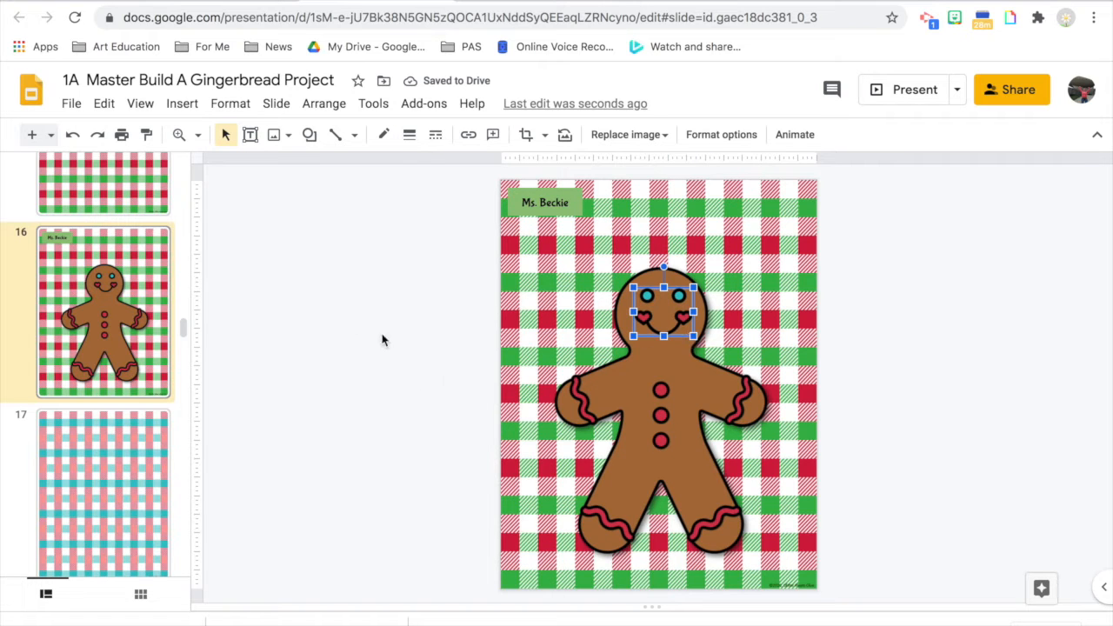
left_click(537, 301)
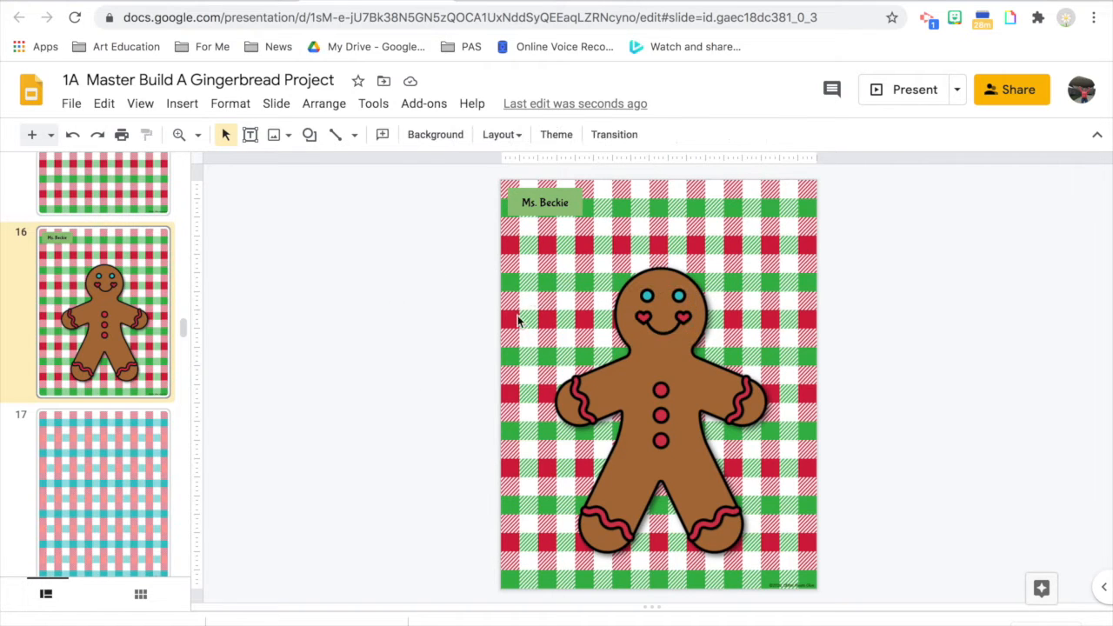
- Look through the clothing slides and copy the pink skirt from the Gingerbread Skirts slide
scroll(97, 505, "down", 10)
scroll(97, 505, "down", 8)
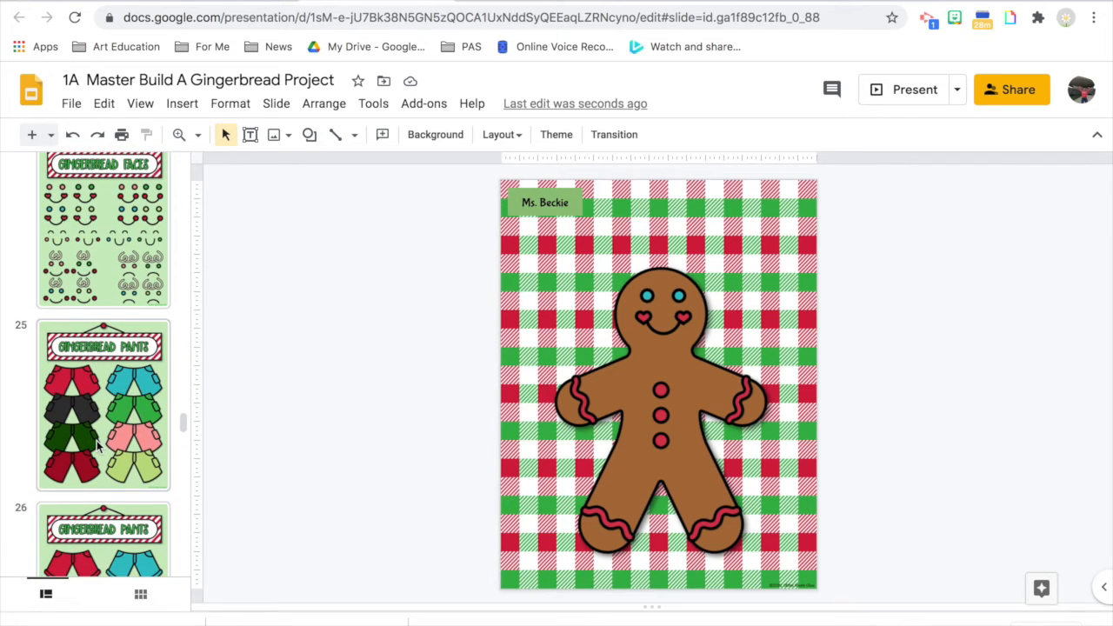
left_click(96, 440)
key("Down")
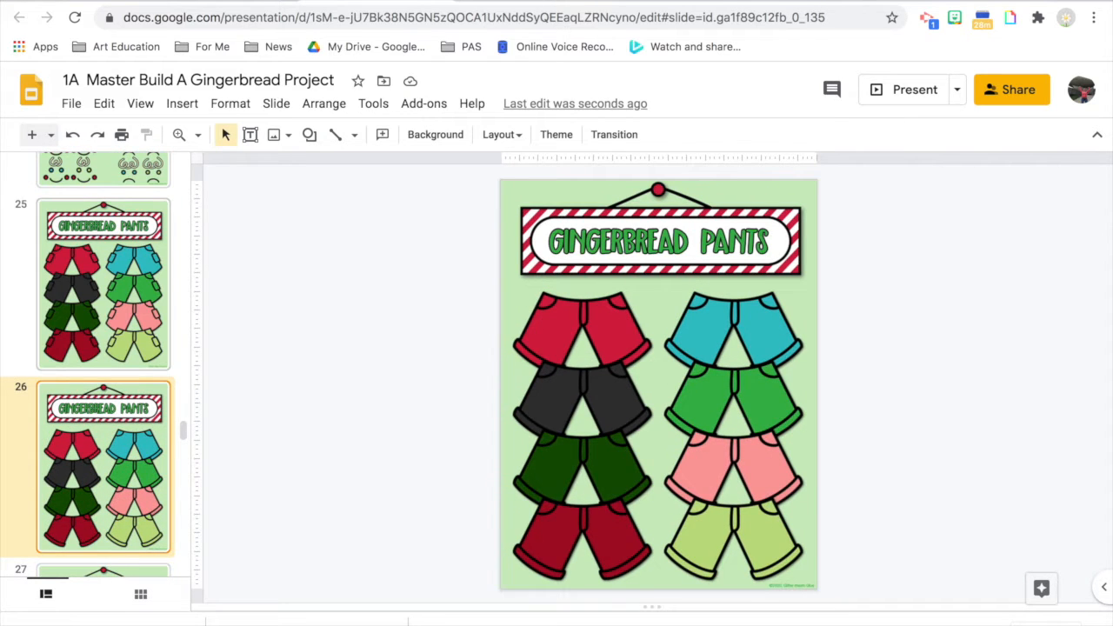
key("Down")
key("Down")
key("Down")
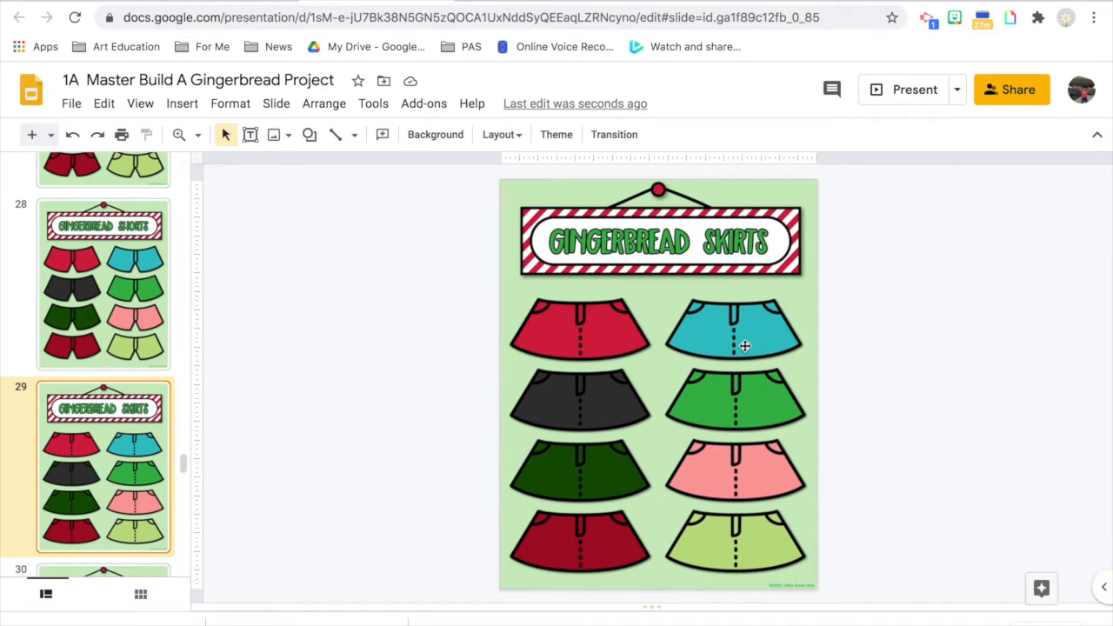
left_click(739, 466)
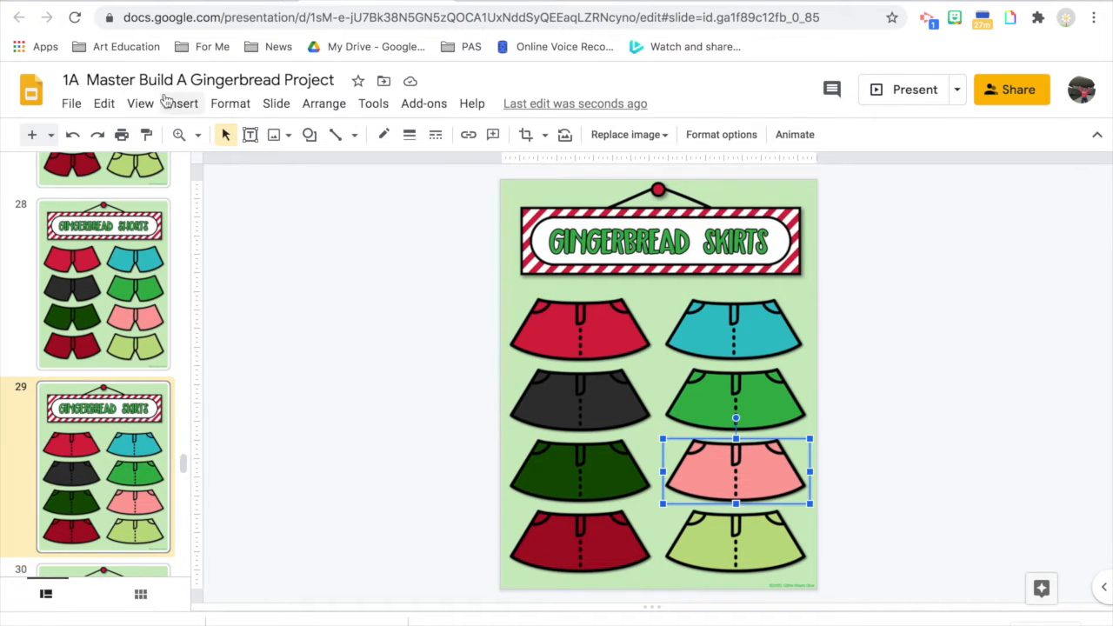
left_click(104, 103)
left_click(139, 234)
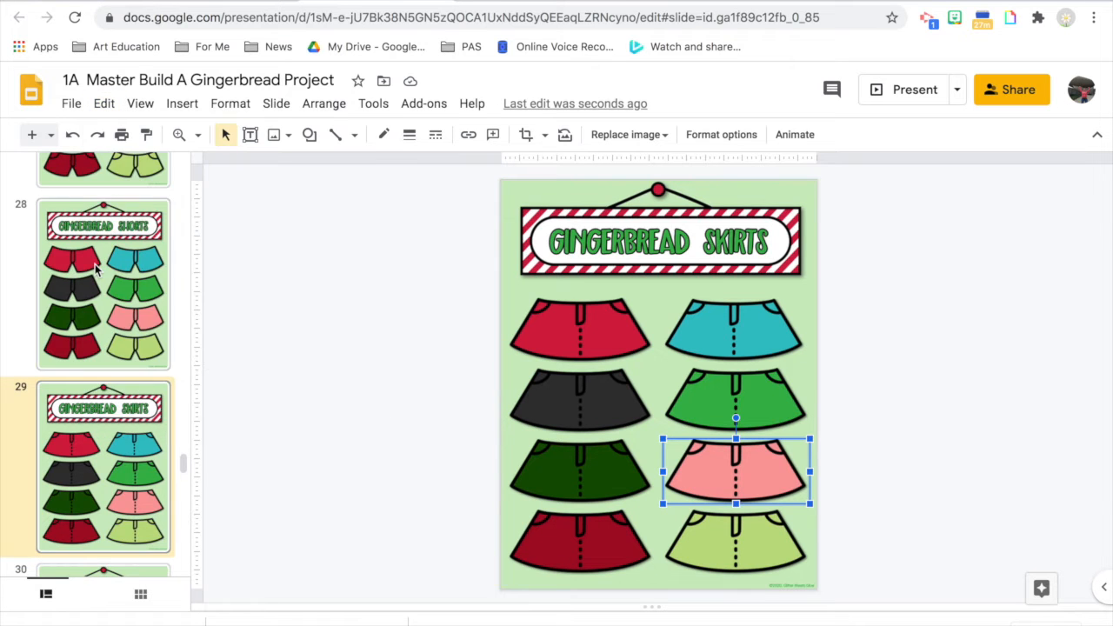
- Paste the pink skirt onto slide 16, enlarge it slightly and centre it over the gingerbread cookie's hips
scroll(95, 269, "up", 15)
scroll(95, 269, "up", 5)
left_click(119, 276)
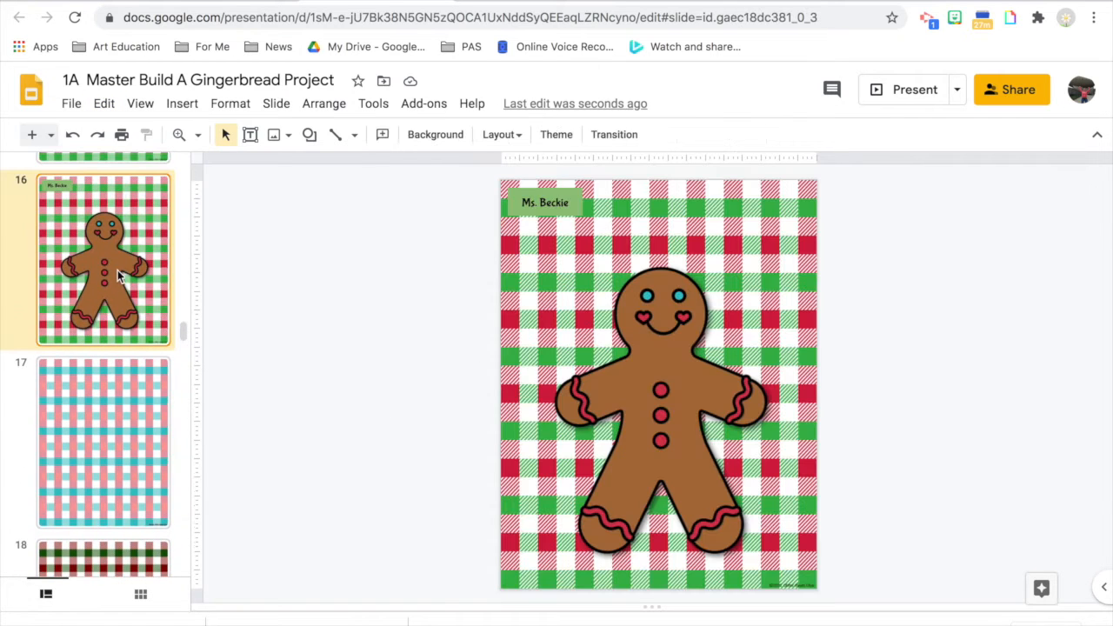
left_click(104, 104)
left_click(144, 258)
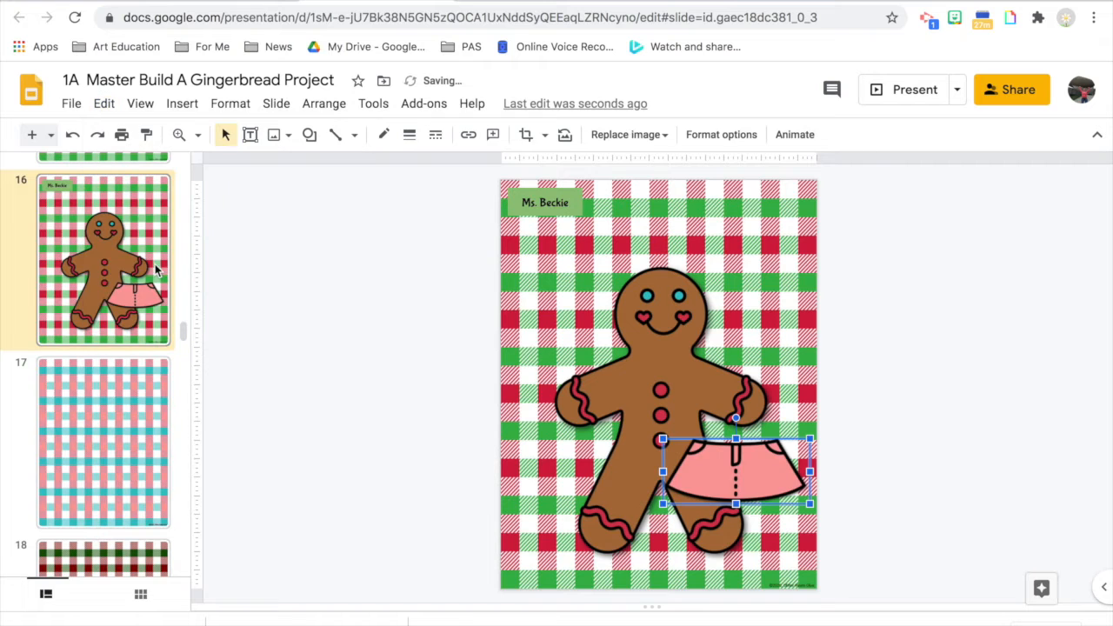
left_click_drag(756, 475, 678, 492)
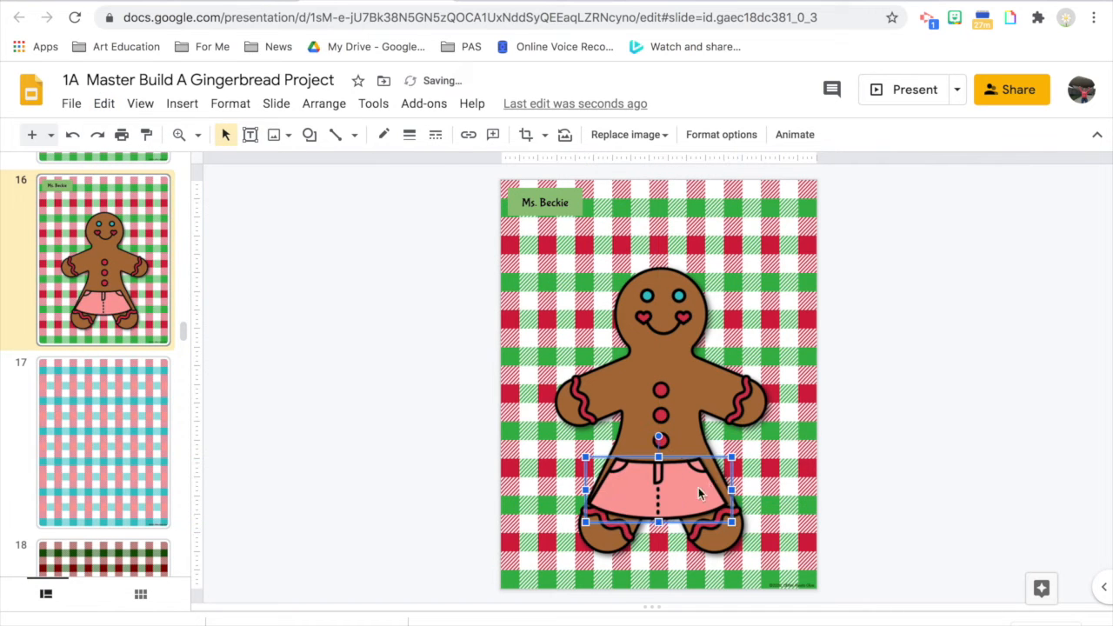
left_click_drag(731, 456, 757, 444)
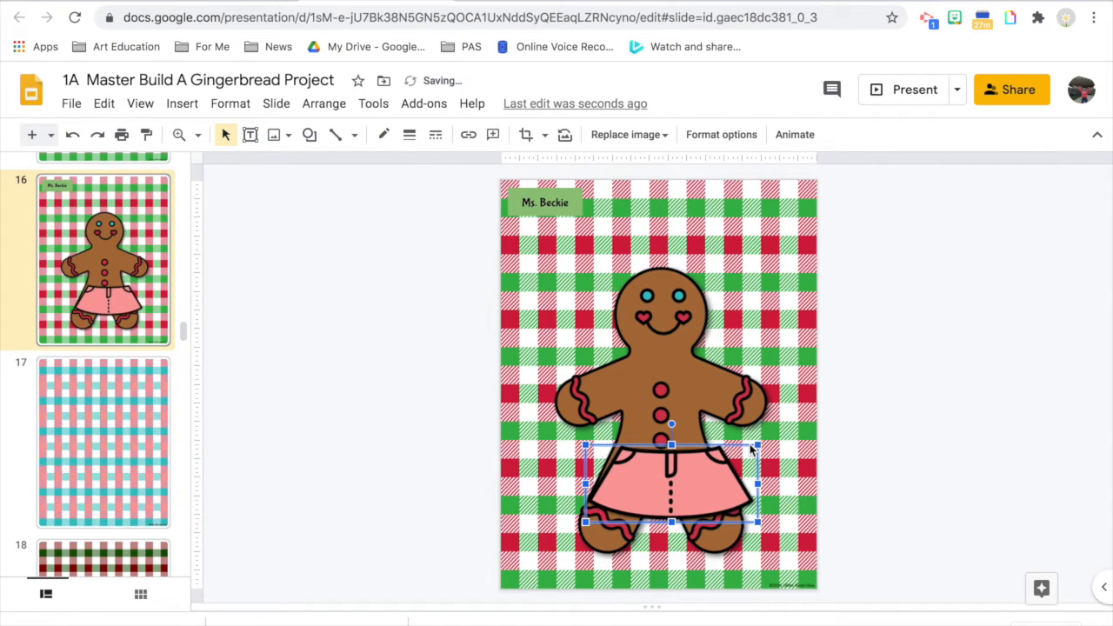
left_click_drag(700, 485, 693, 483)
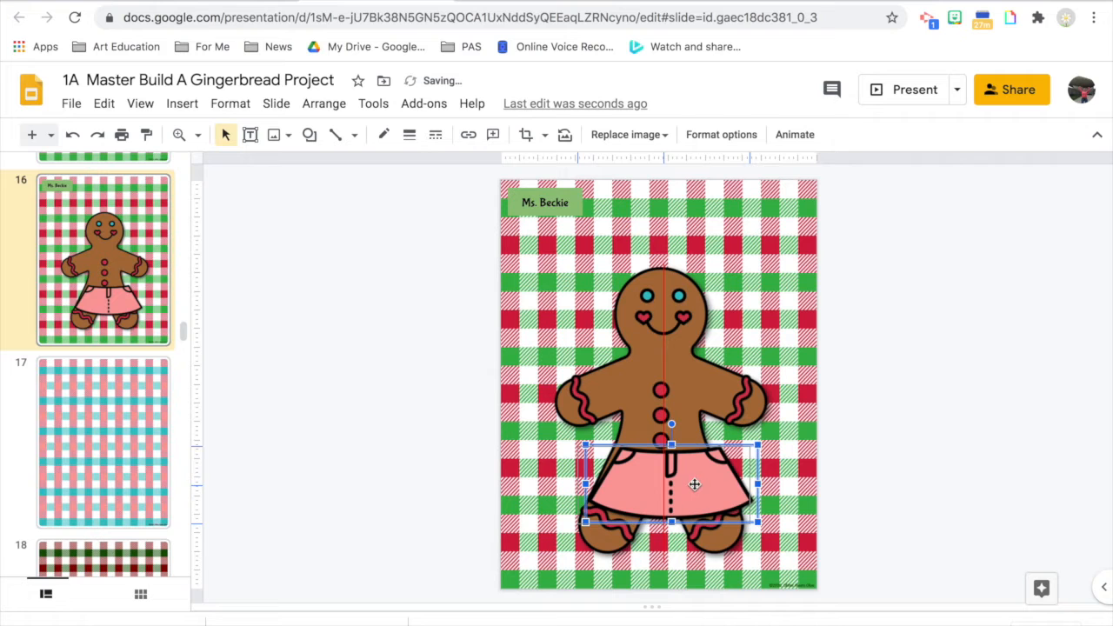
- Look through the shirt, dress, overalls, sweater and accessory slides for more clothing options
left_click(781, 461)
scroll(131, 509, "down", 15)
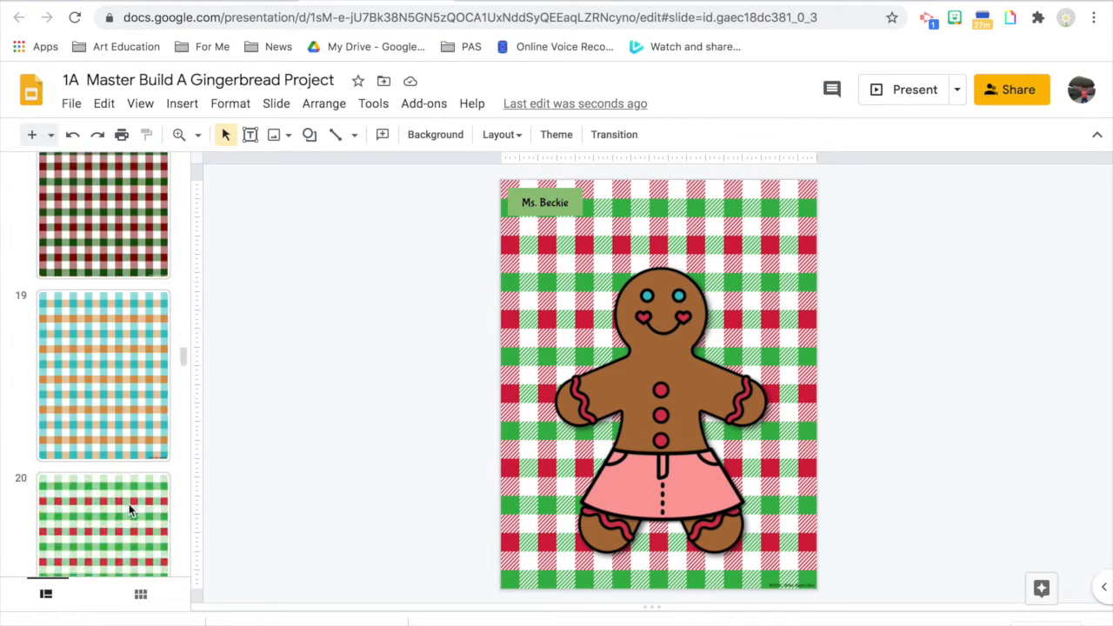
scroll(130, 509, "down", 8)
left_click(117, 375)
key("Down")
key("Down")
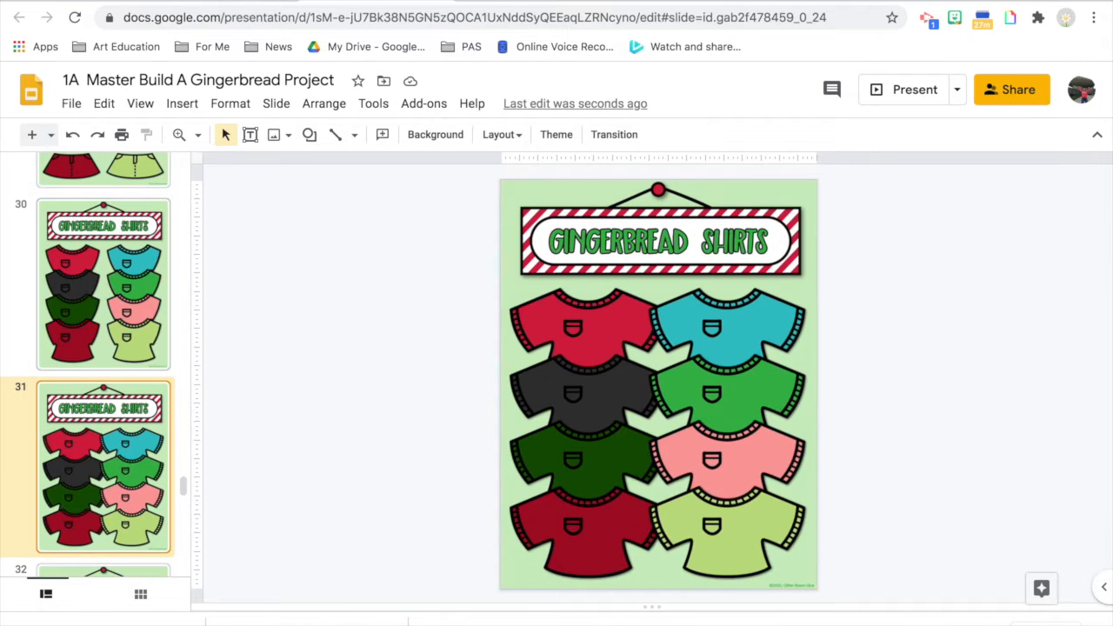
key("Down")
key("Down")
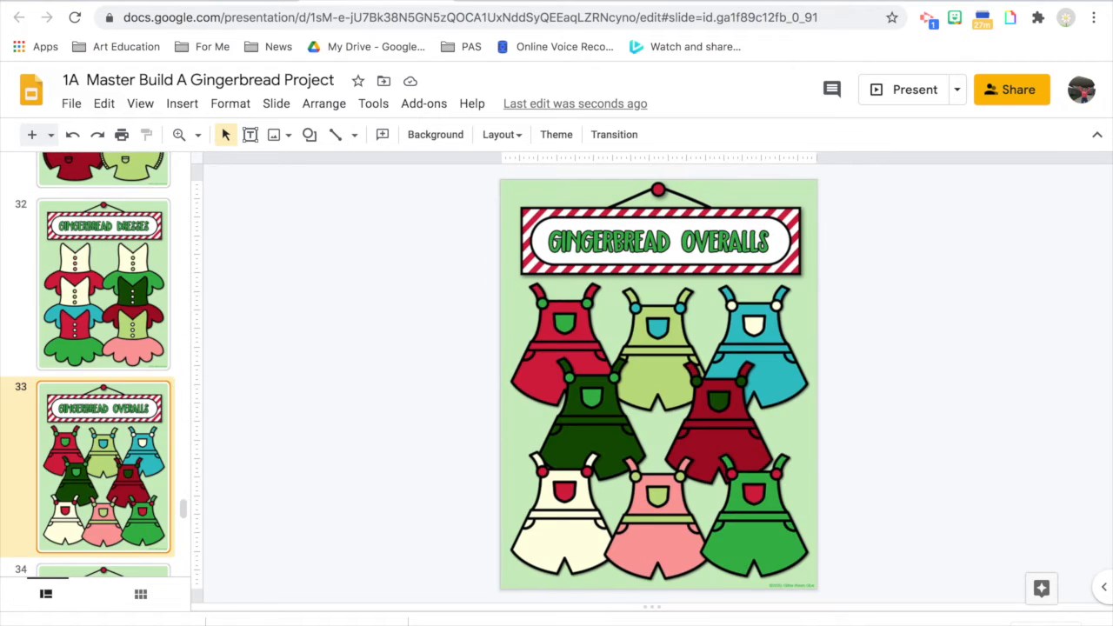
key("Down")
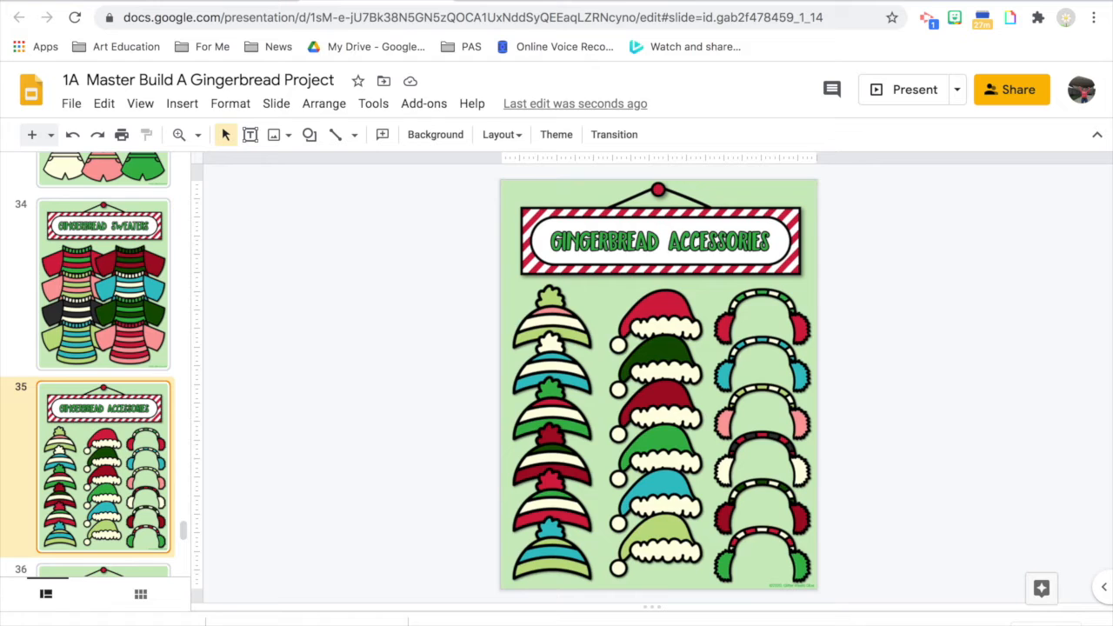
- Copy the black T-shirt from the Gingerbread Shirts slide where the sleeves flare out, slide 31
key("Up")
key("Up")
key("Up")
key("Up")
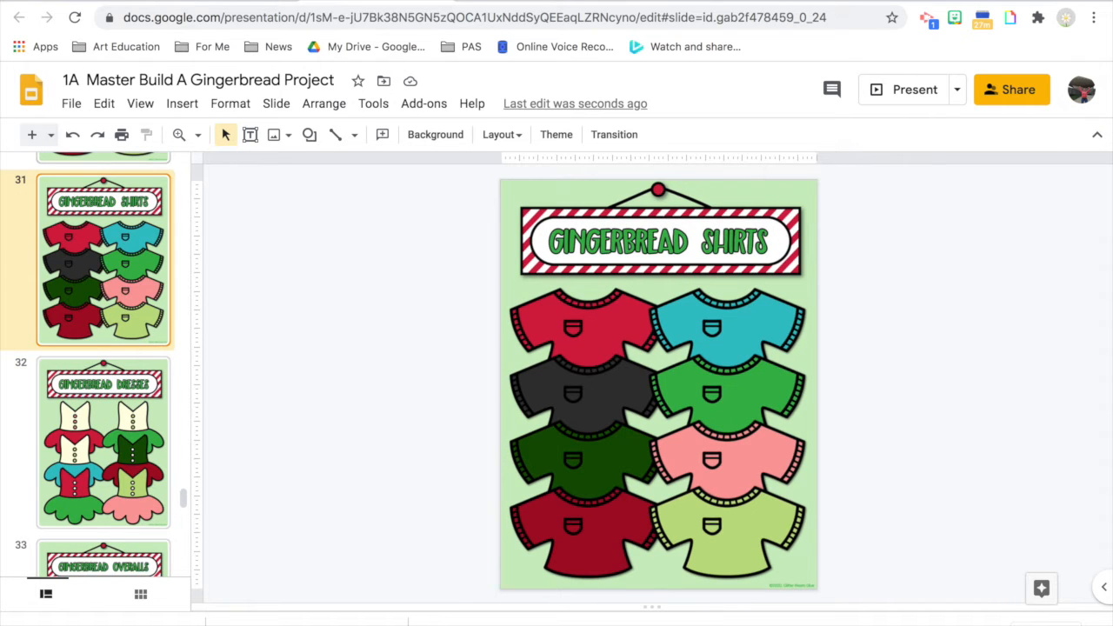
left_click(592, 389)
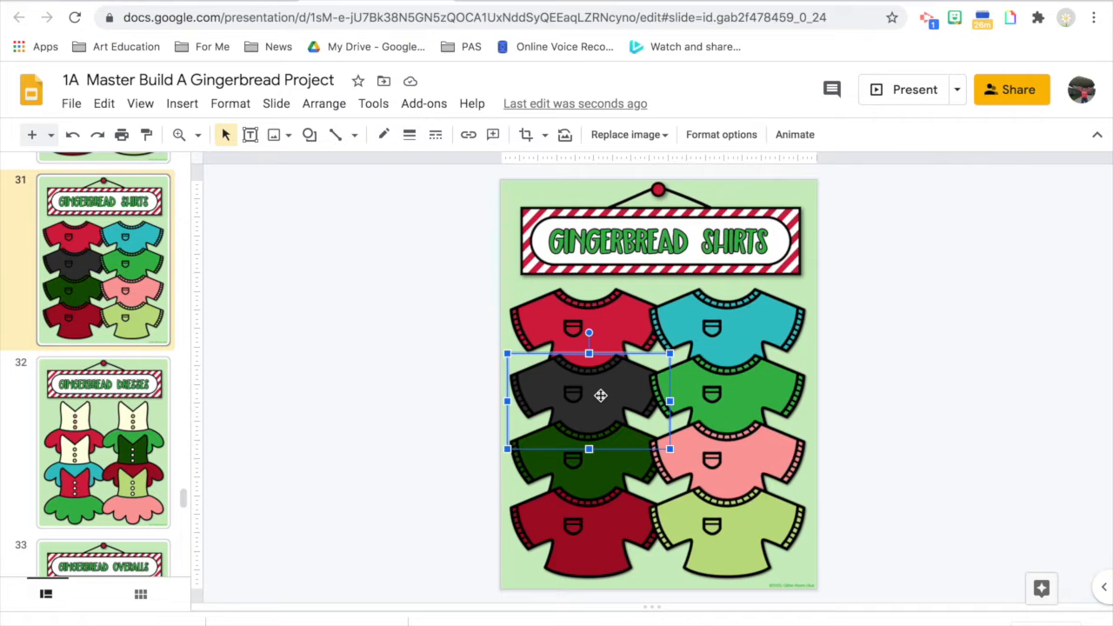
right_click(596, 398)
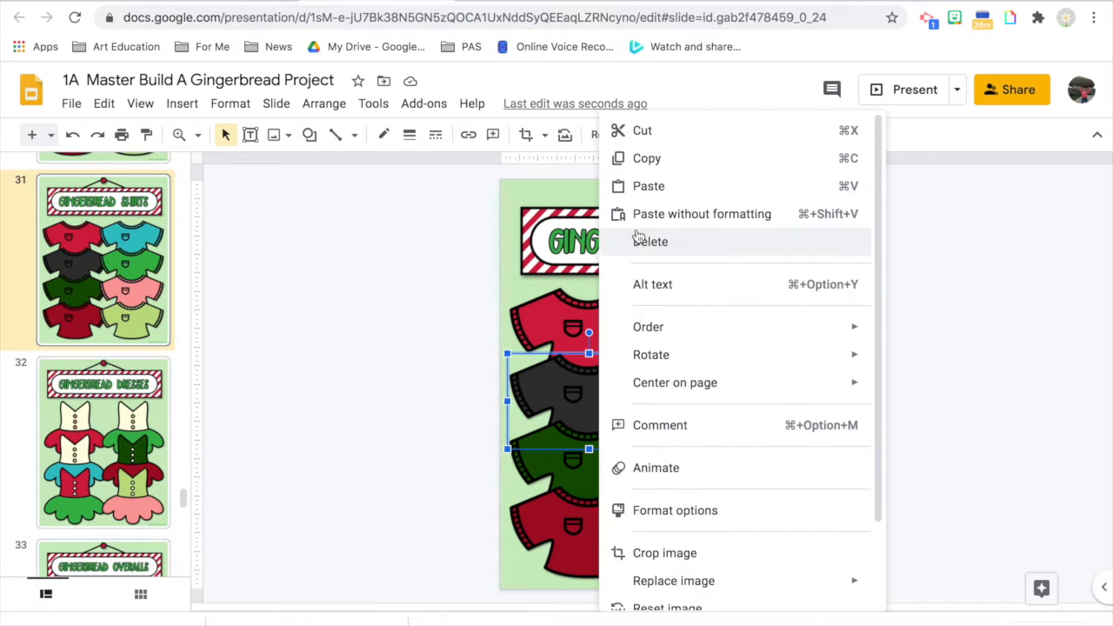
left_click(646, 158)
- Paste the black T-shirt onto slide 16 and centre it over the gingerbread cookie's torso
scroll(96, 348, "up", 10)
scroll(73, 405, "down", 5)
scroll(74, 404, "up", 15)
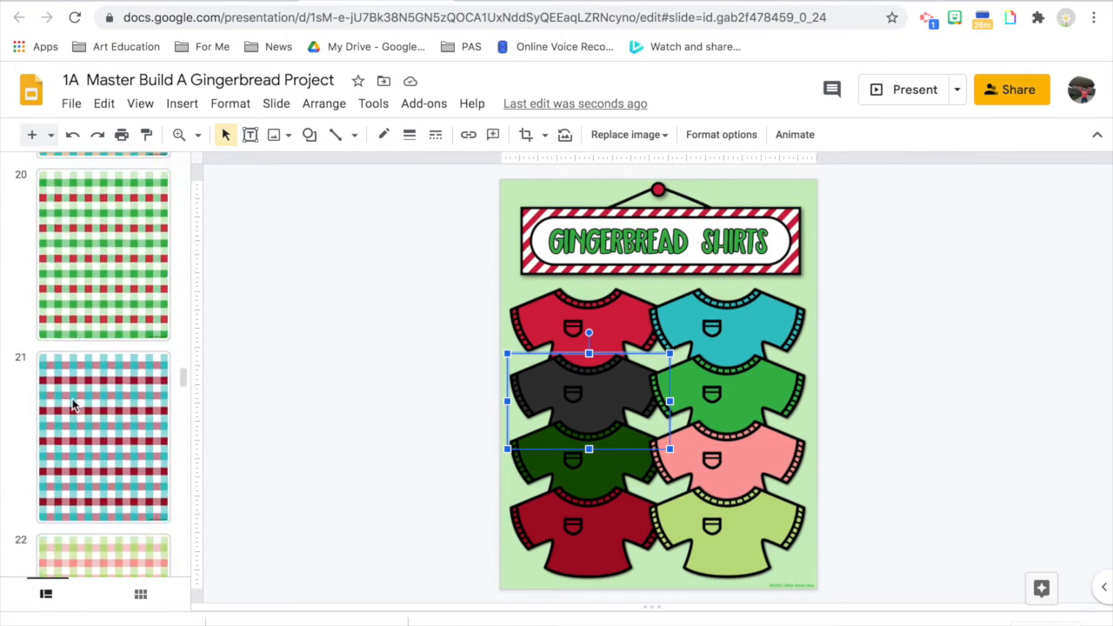
left_click(75, 403)
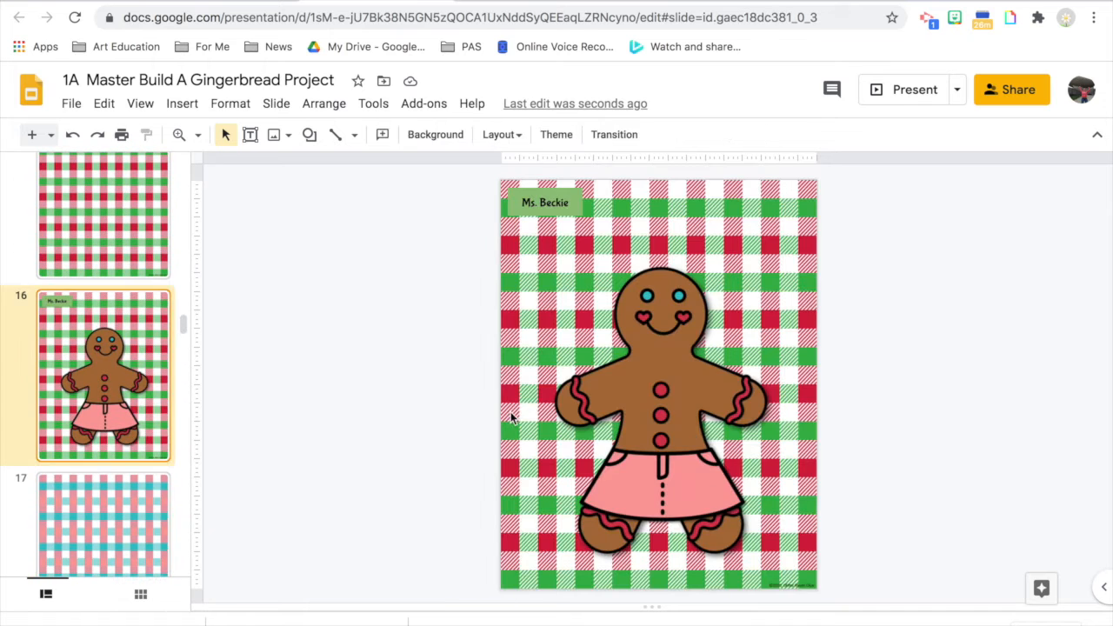
right_click(646, 405)
left_click(698, 185)
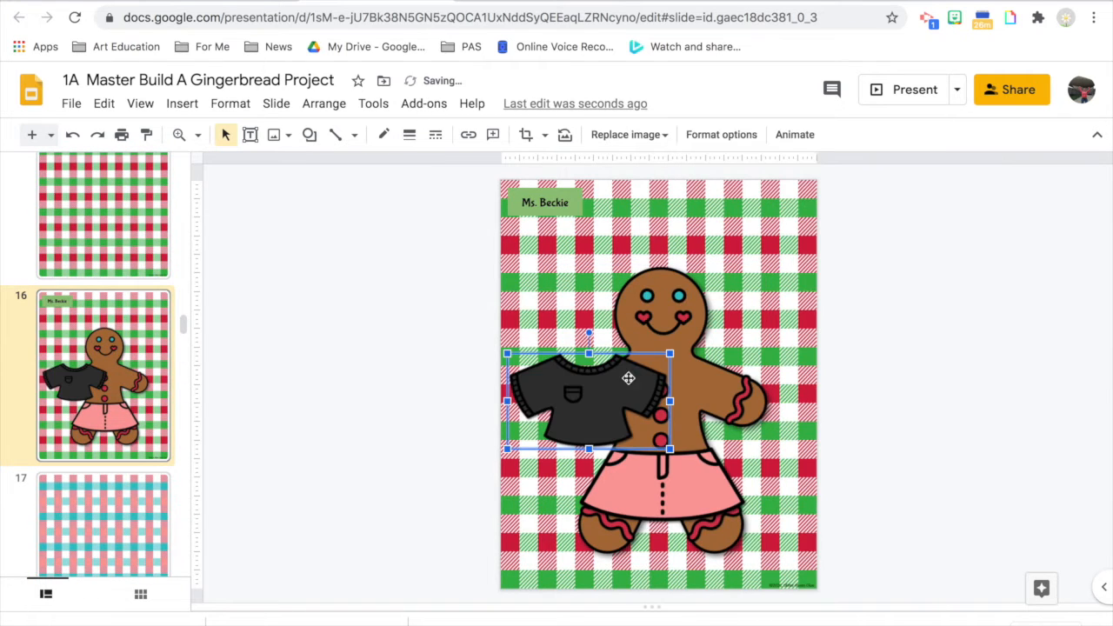
left_click_drag(626, 418, 667, 423)
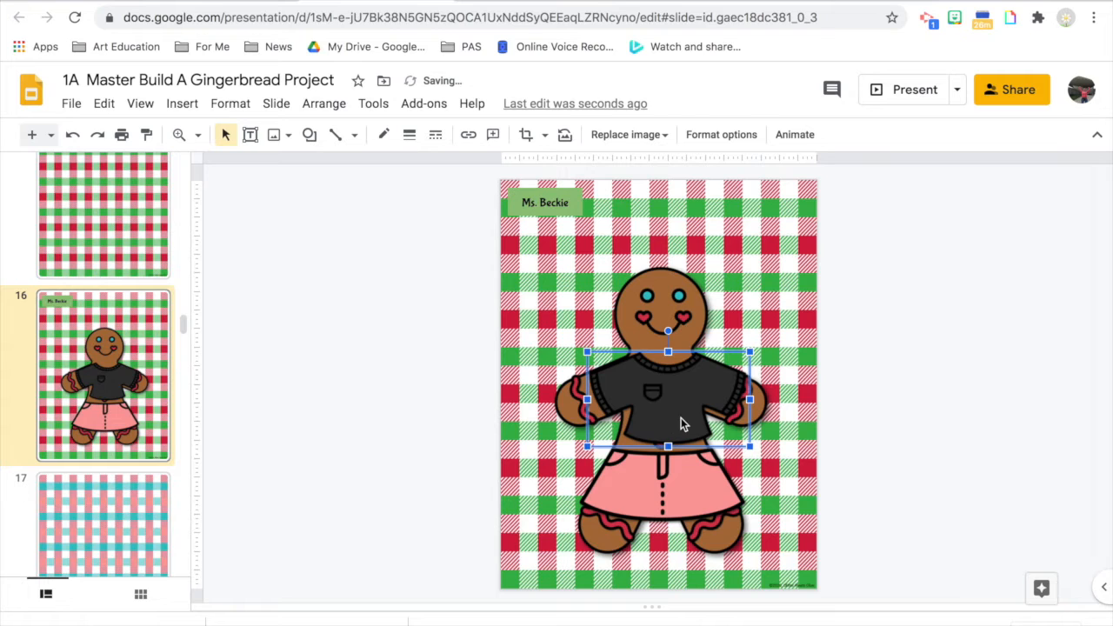
left_click(780, 455)
- Raise the pink skirt to meet the T-shirt's hem and shrink it slightly to fit the hips
left_click_drag(683, 491, 689, 474)
left_click(768, 463)
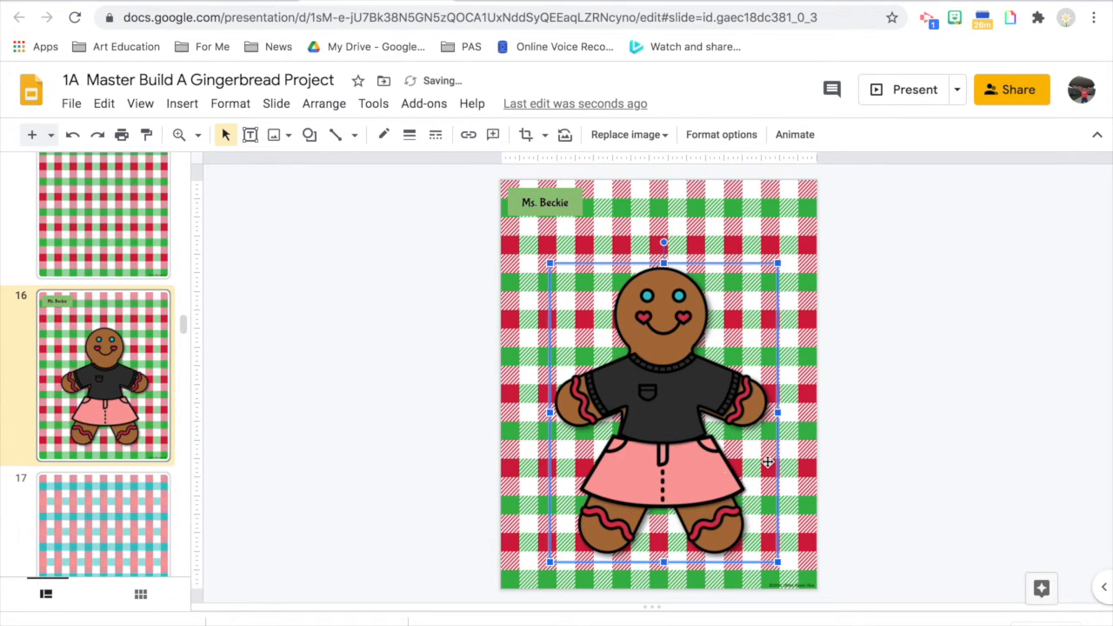
left_click(741, 465)
left_click_drag(751, 433, 746, 442)
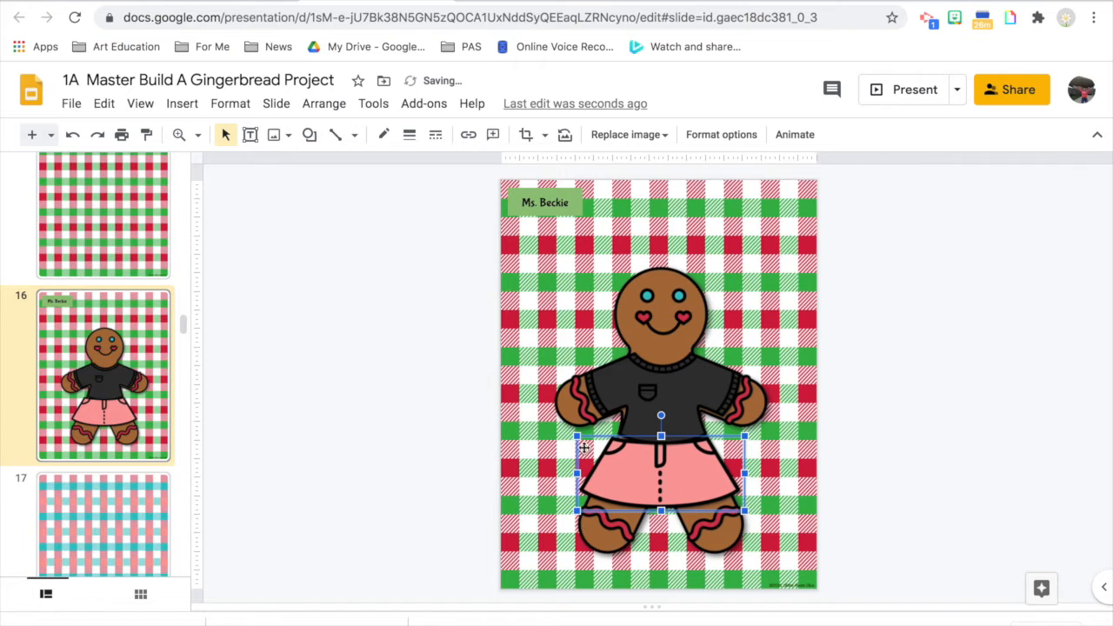
left_click_drag(574, 436, 578, 453)
left_click(772, 468)
- Enlarge the black T-shirt slightly so it covers the shoulders and the skirt's waistband
left_click(676, 415)
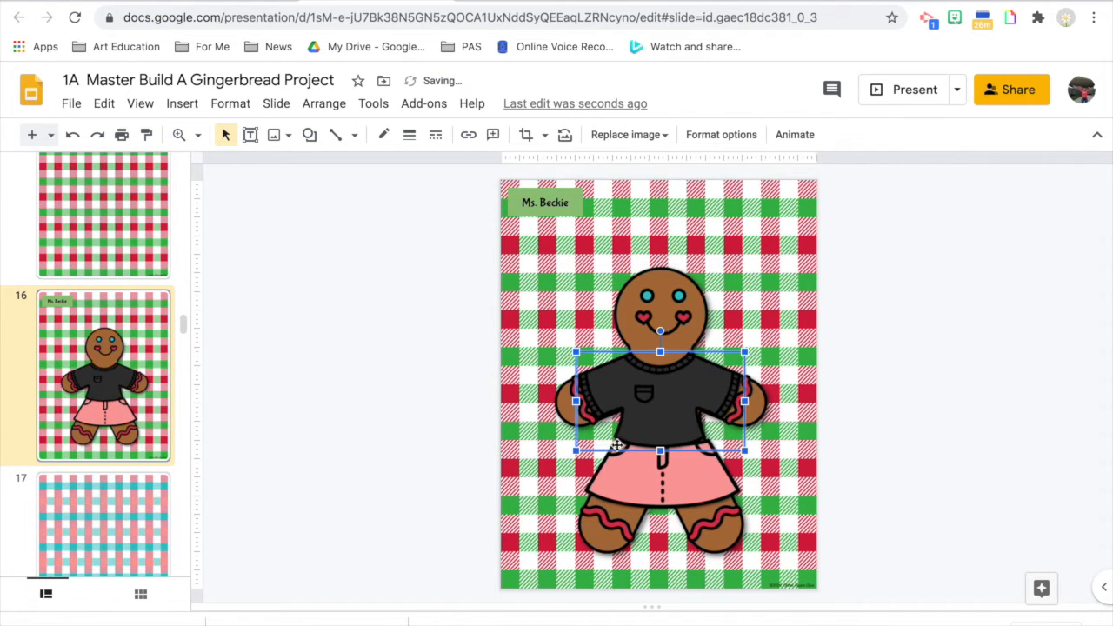
left_click_drag(745, 450, 750, 454)
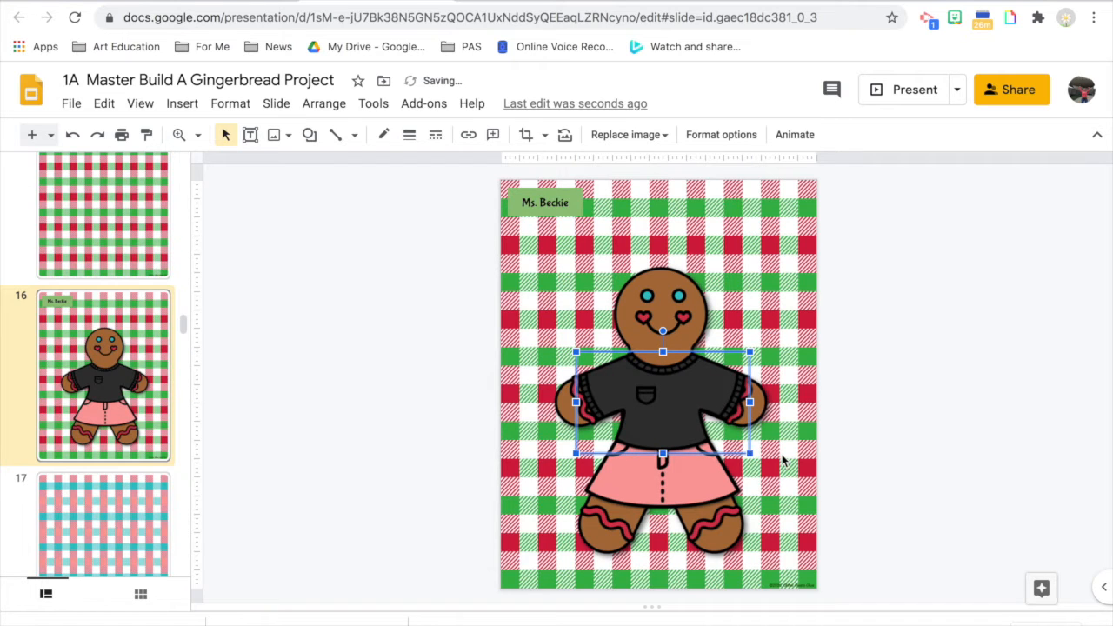
left_click(782, 460)
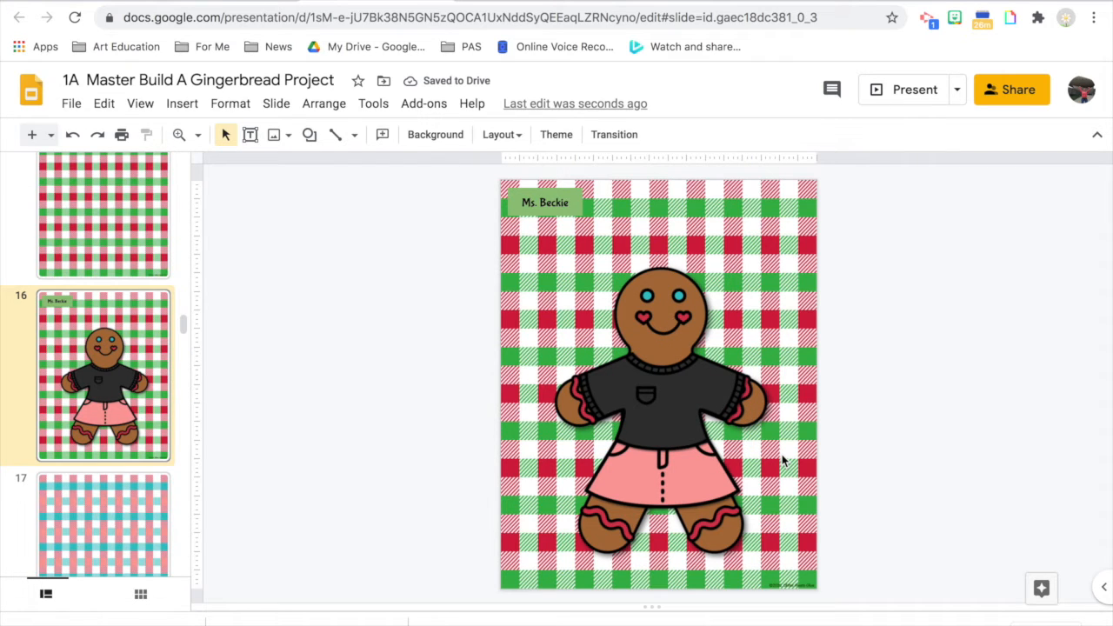
- Copy the light green, pink and cream striped pom-pom hat from the Gingerbread Accessories slide 35
scroll(129, 415, "down", 20)
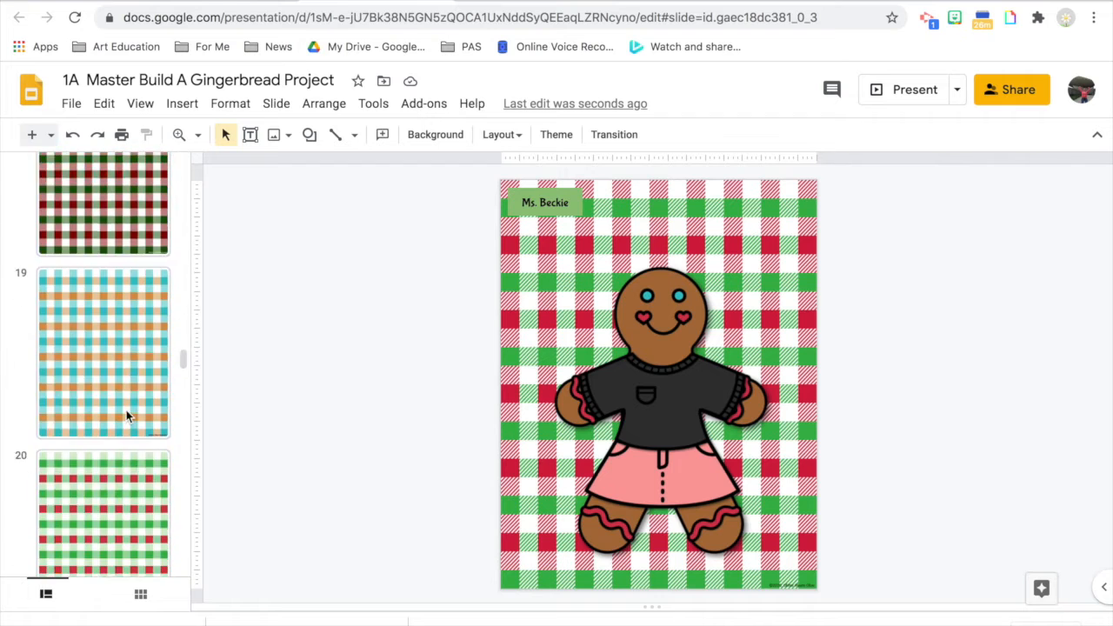
scroll(130, 415, "down", 10)
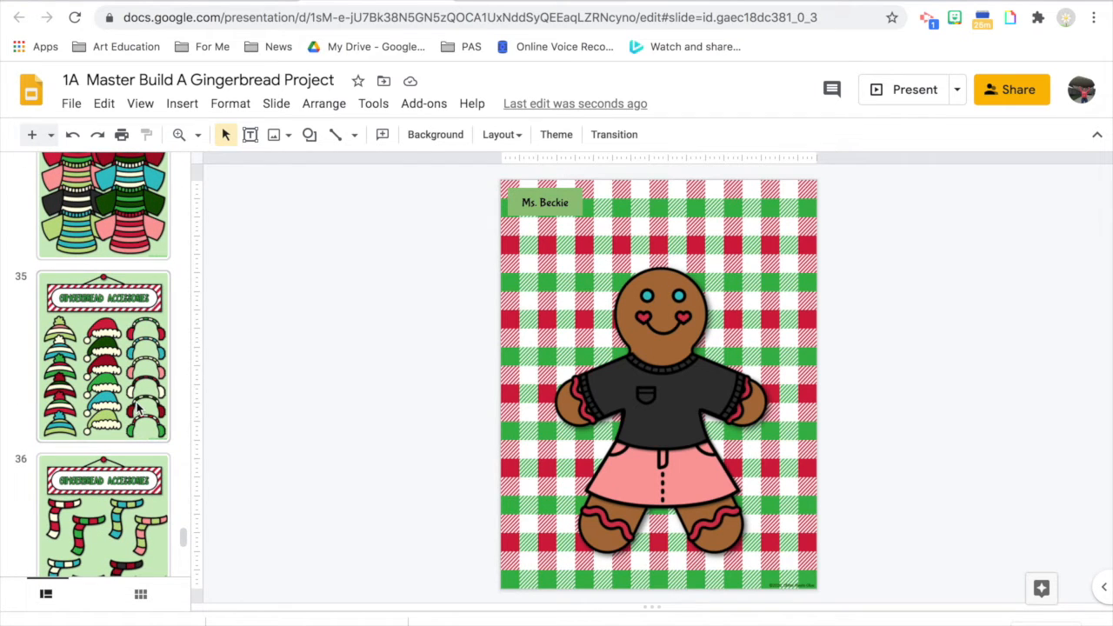
scroll(131, 403, "down", 5)
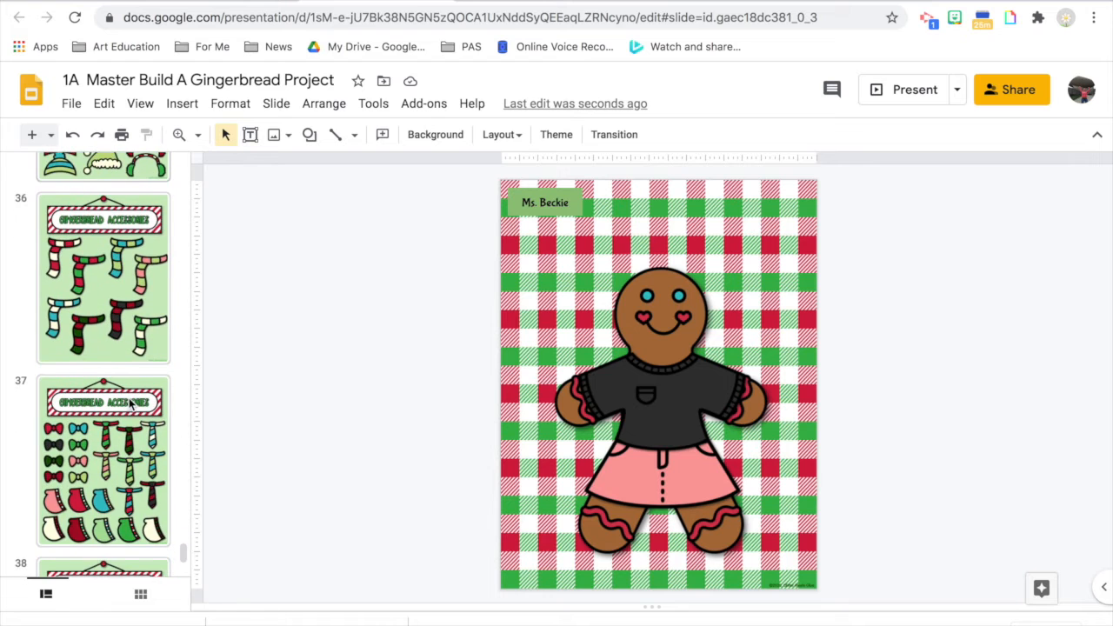
scroll(130, 403, "up", 8)
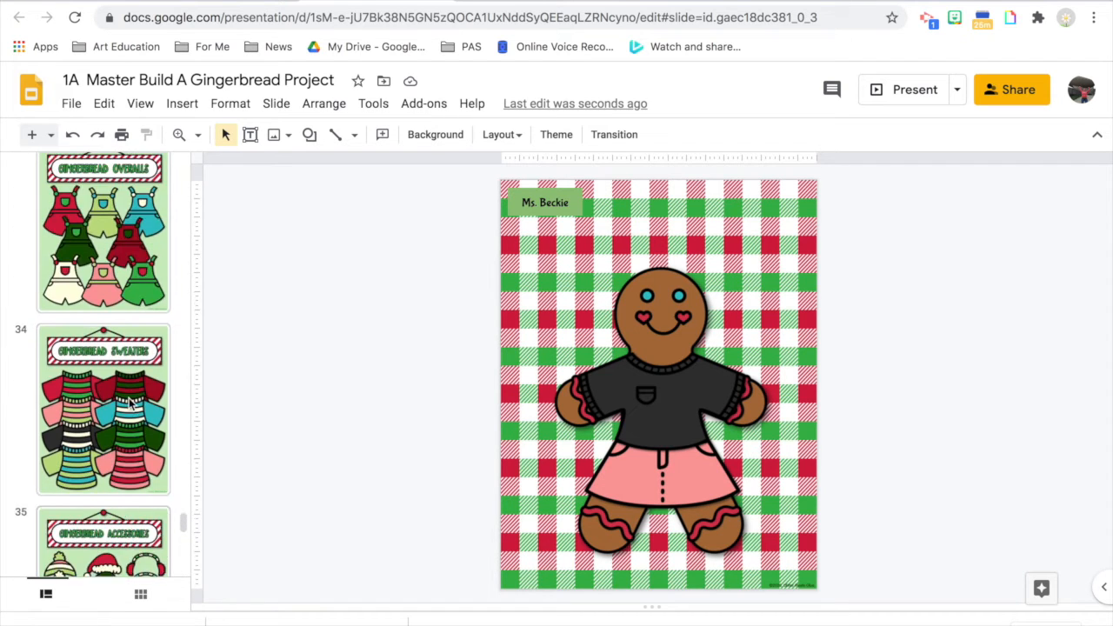
scroll(130, 402, "down", 3)
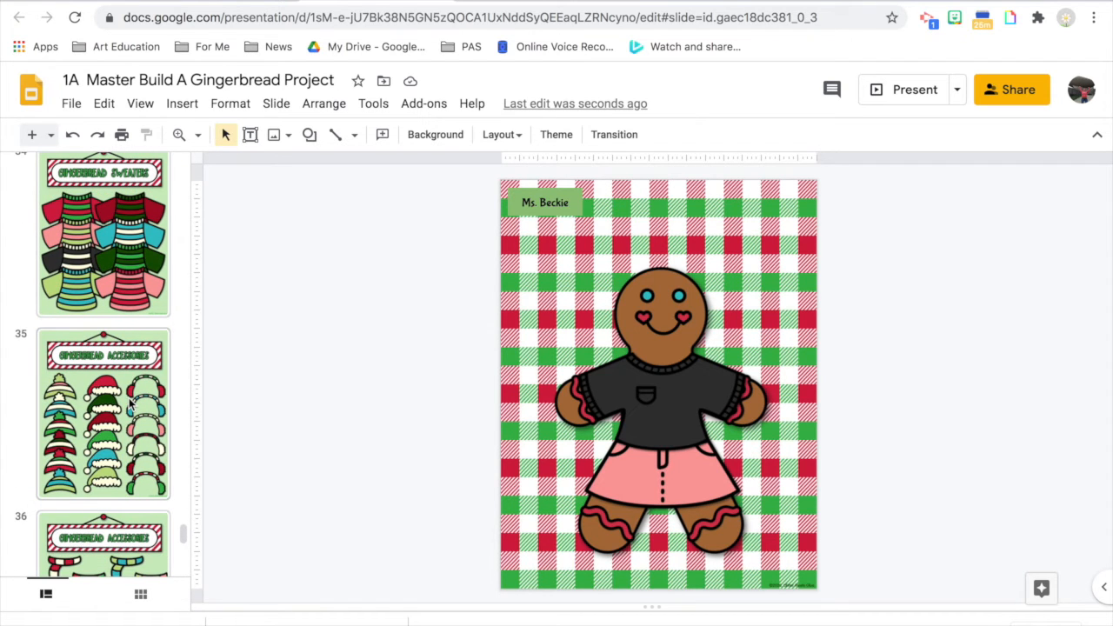
left_click(101, 434)
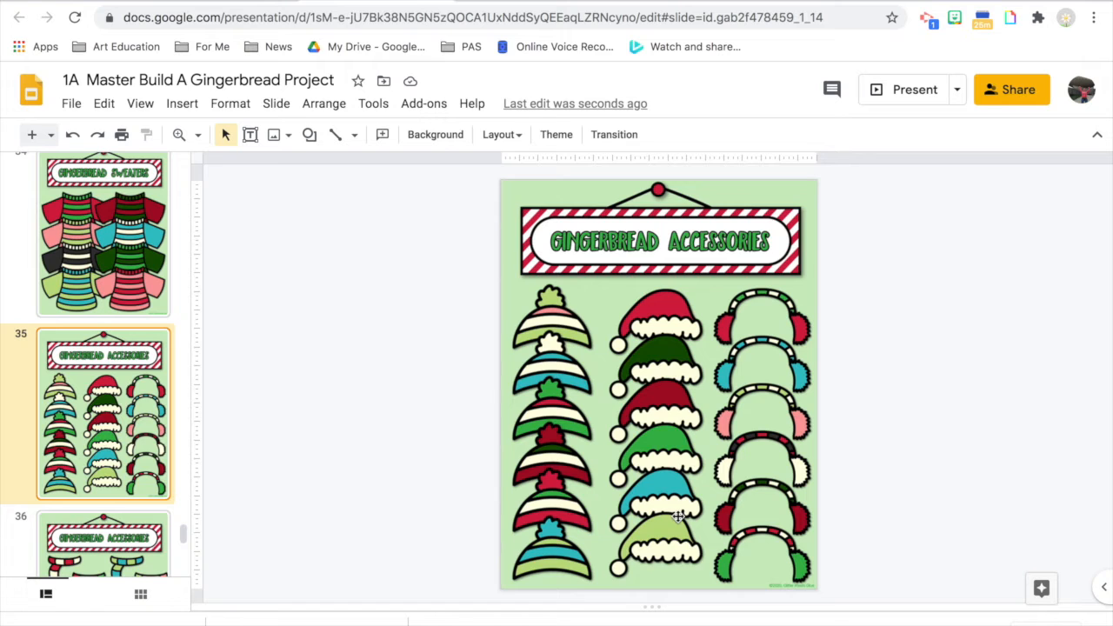
left_click(569, 323)
left_click(103, 104)
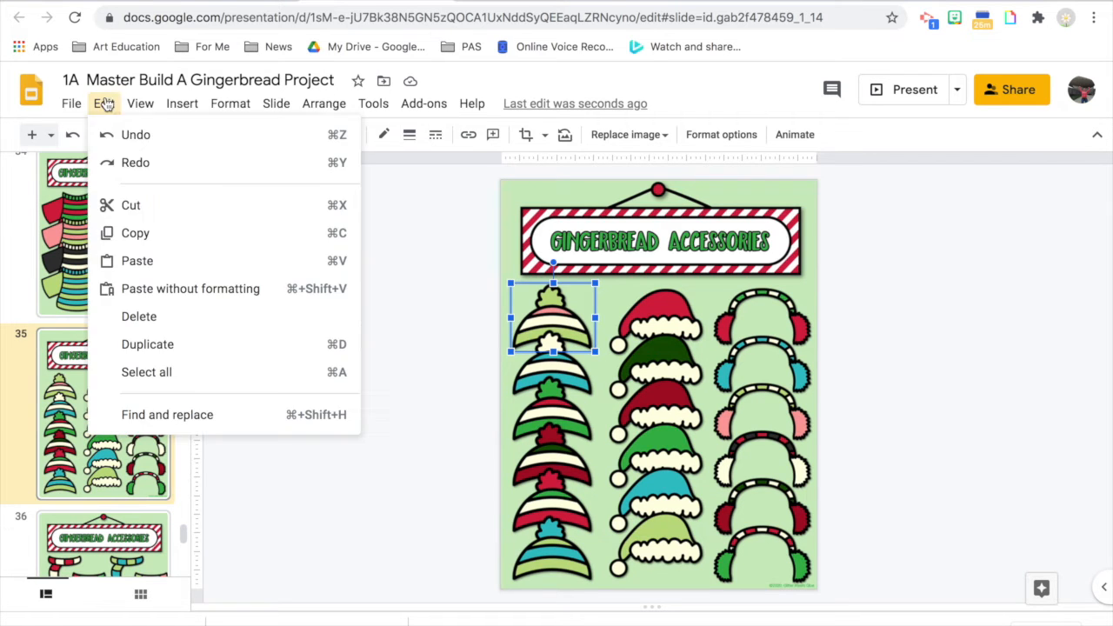
left_click(136, 241)
- Paste the striped hat onto slide 16, enlarge it slightly and set it tilted on the gingerbread cookie's head
scroll(100, 255, "up", 15)
scroll(98, 254, "up", 13)
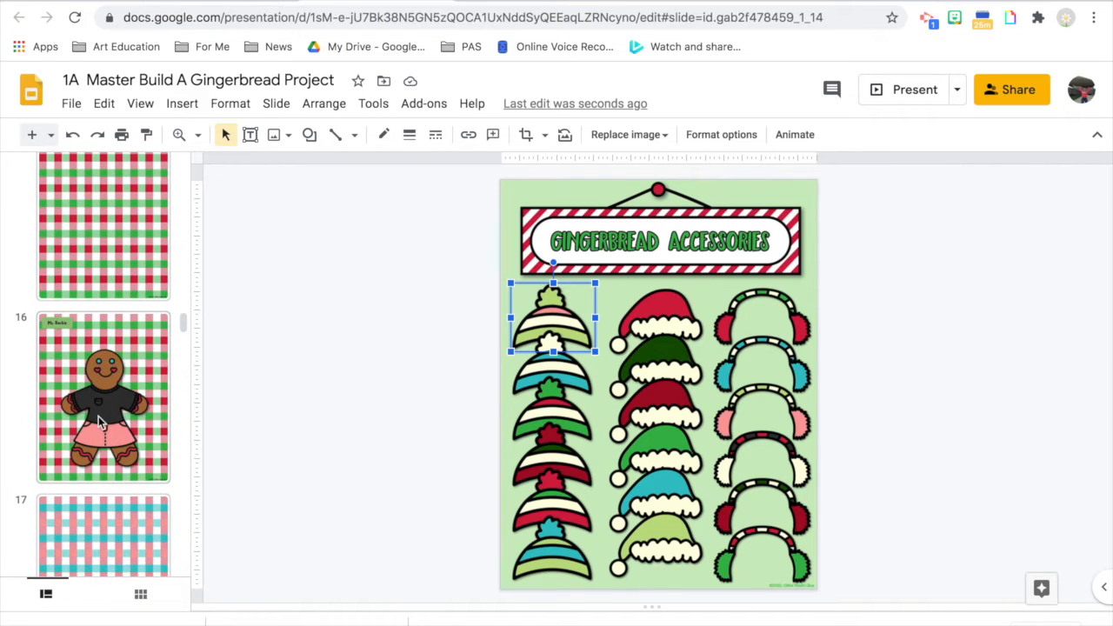
left_click(98, 424)
left_click(106, 104)
key("Right")
mouse_move(99, 105)
left_click(136, 263)
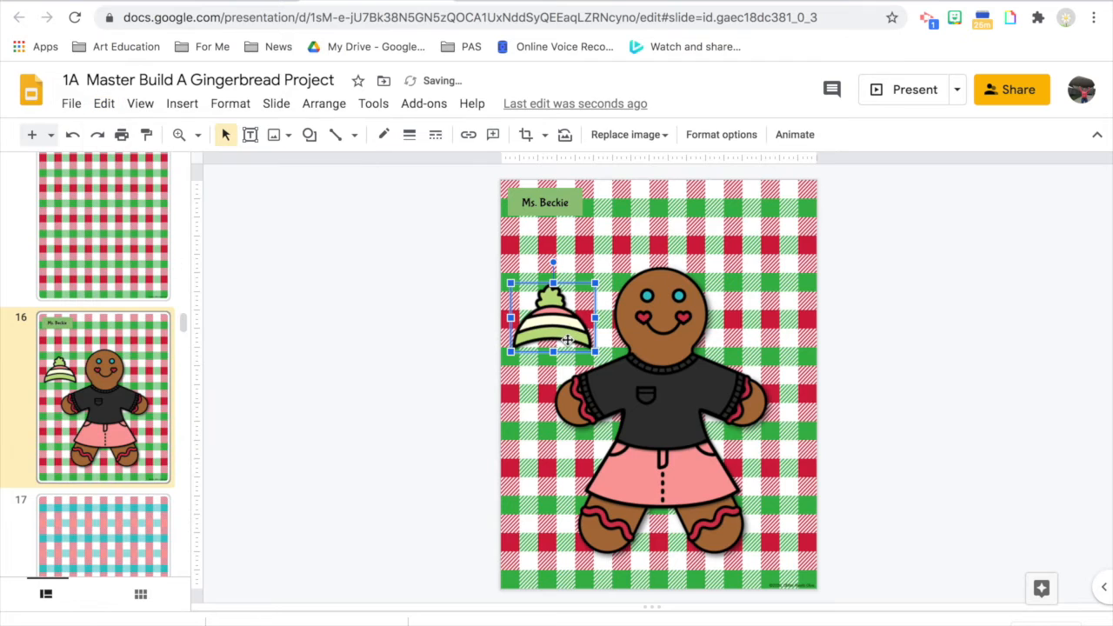
left_click_drag(567, 340, 677, 287)
left_click_drag(701, 224, 639, 199)
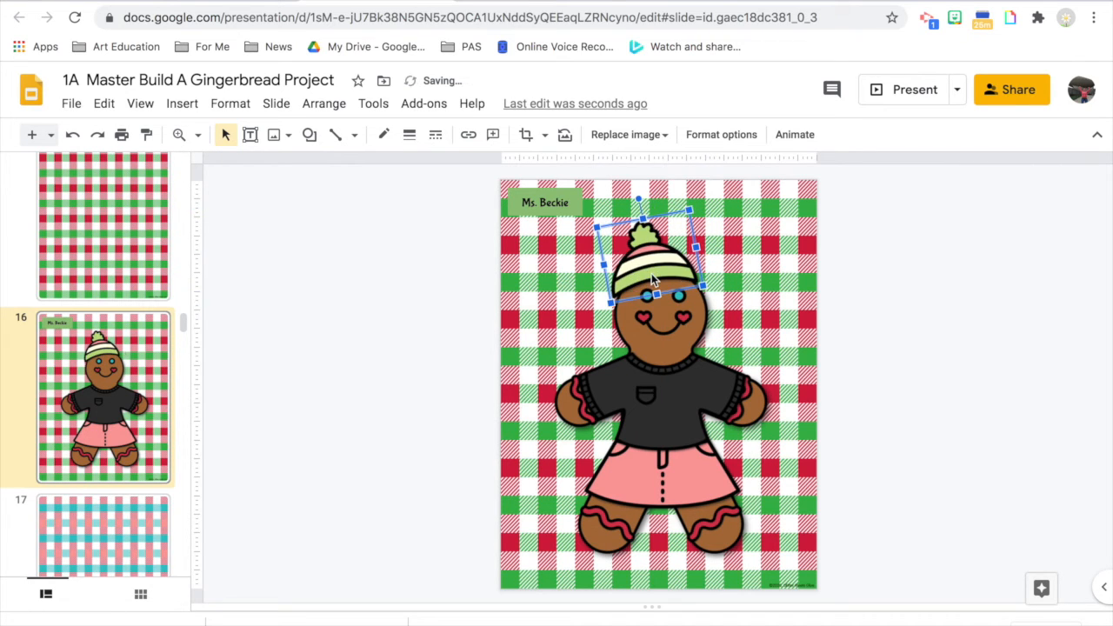
left_click(752, 246)
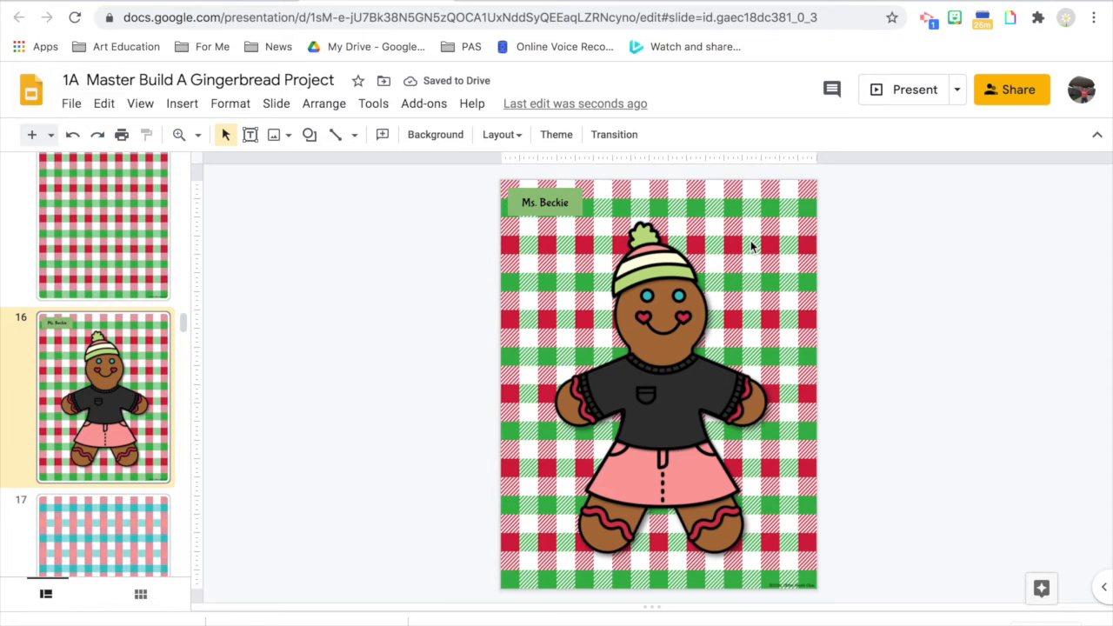
- Copy the light green shoe with the cream opening from the Gingerbread Shoes slide
scroll(150, 472, "down", 20)
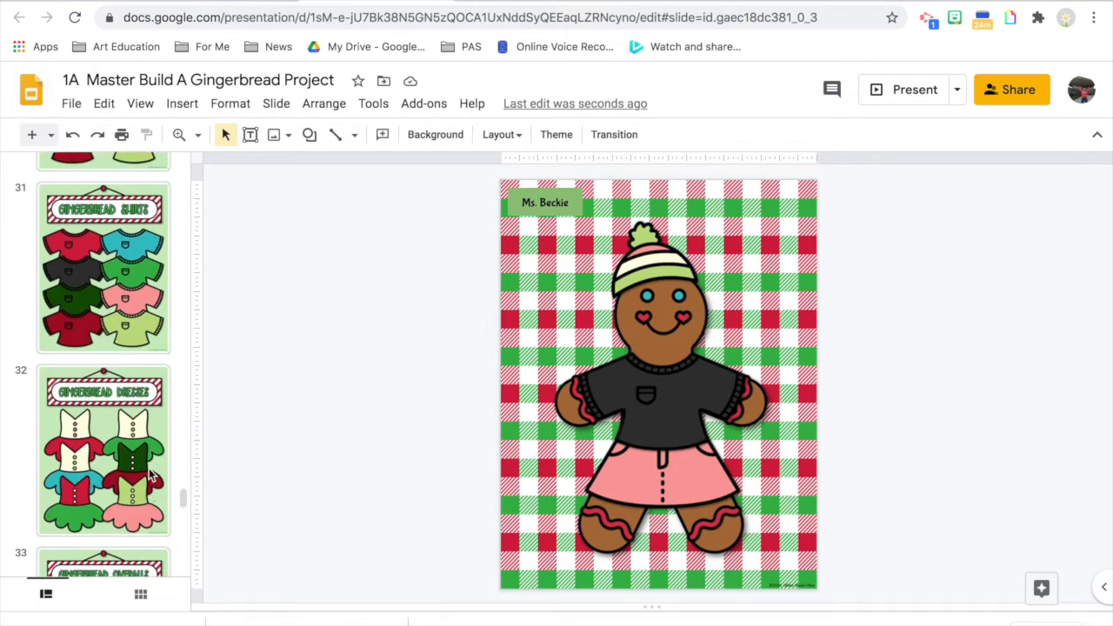
scroll(150, 472, "down", 5)
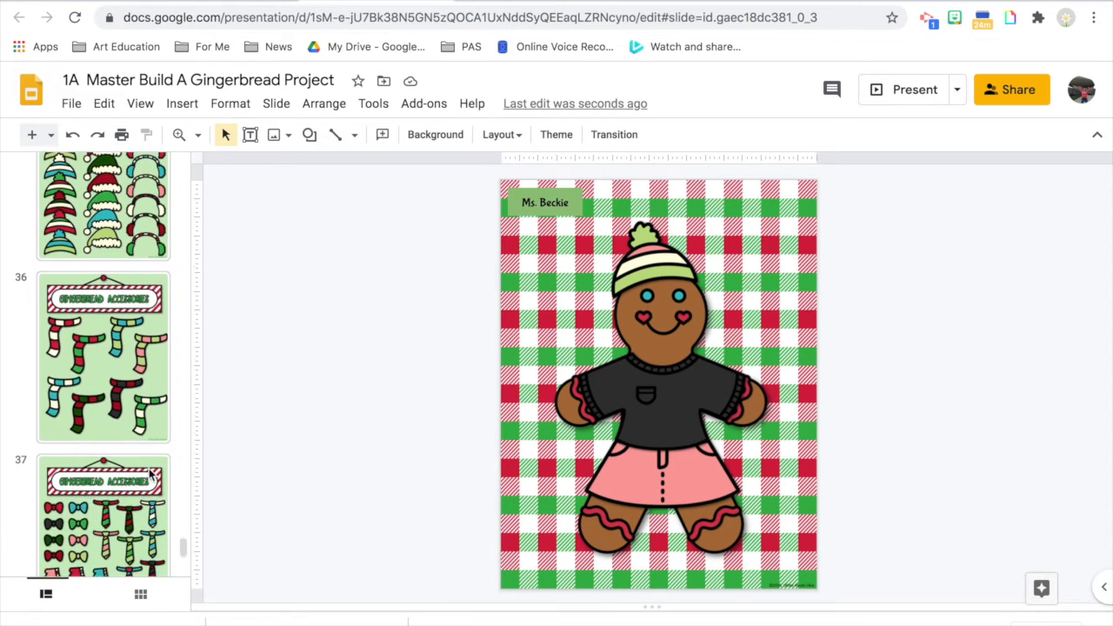
left_click(115, 515)
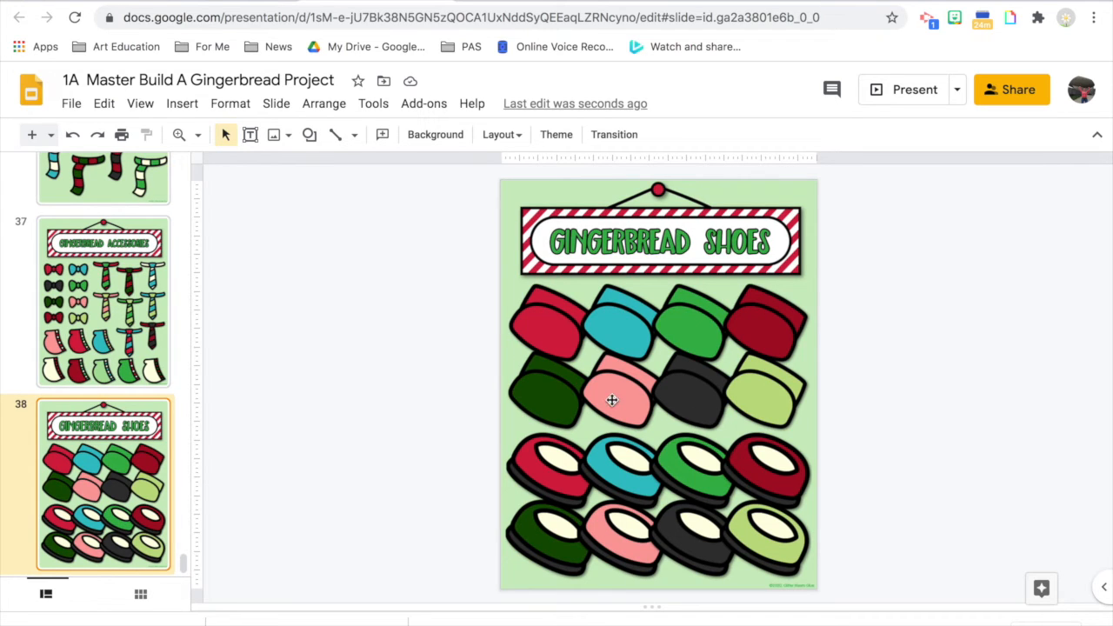
left_click(755, 393)
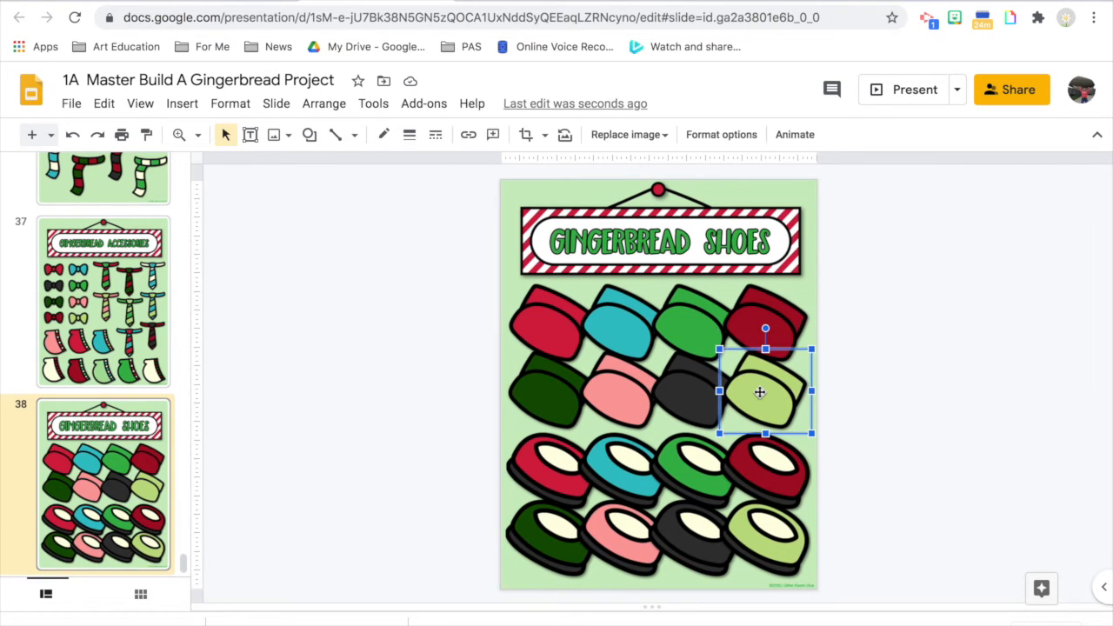
left_click(771, 534)
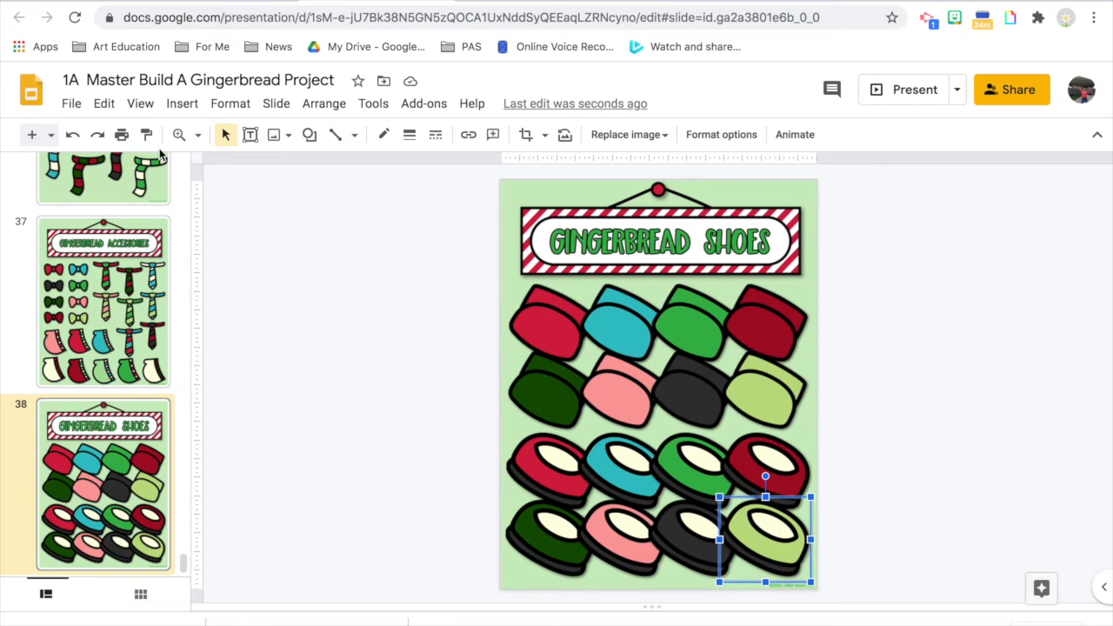
left_click(106, 103)
left_click(129, 234)
- Paste the light green shoe onto slide 16, place it over the gingerbread cookie's left-hand foot and shrink it slightly to fit
scroll(103, 252, "up", 20)
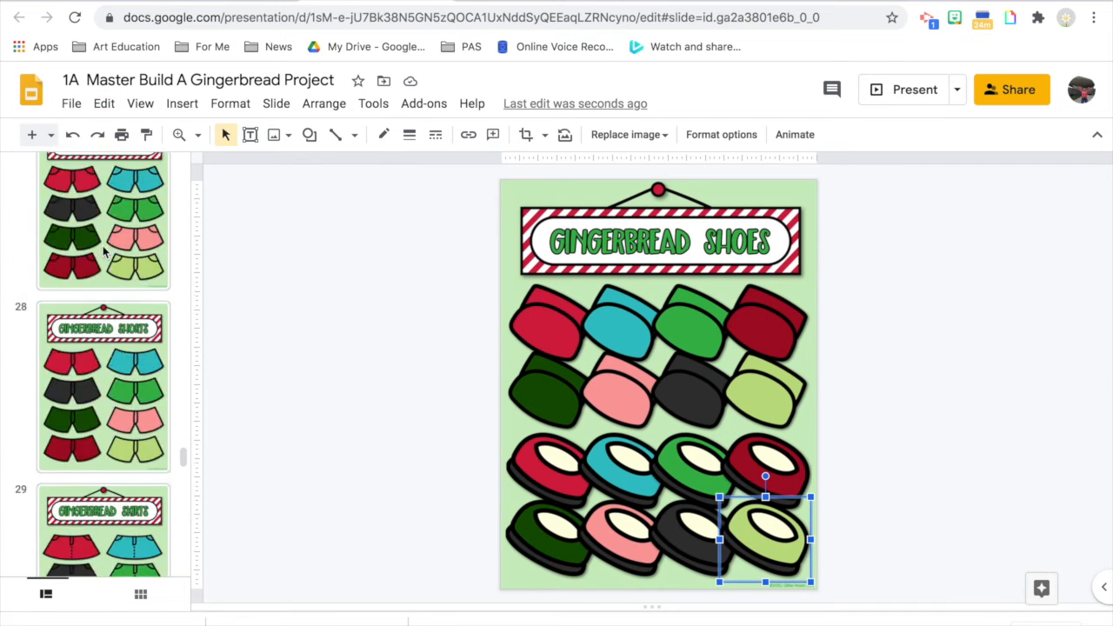
scroll(103, 252, "up", 10)
left_click(106, 315)
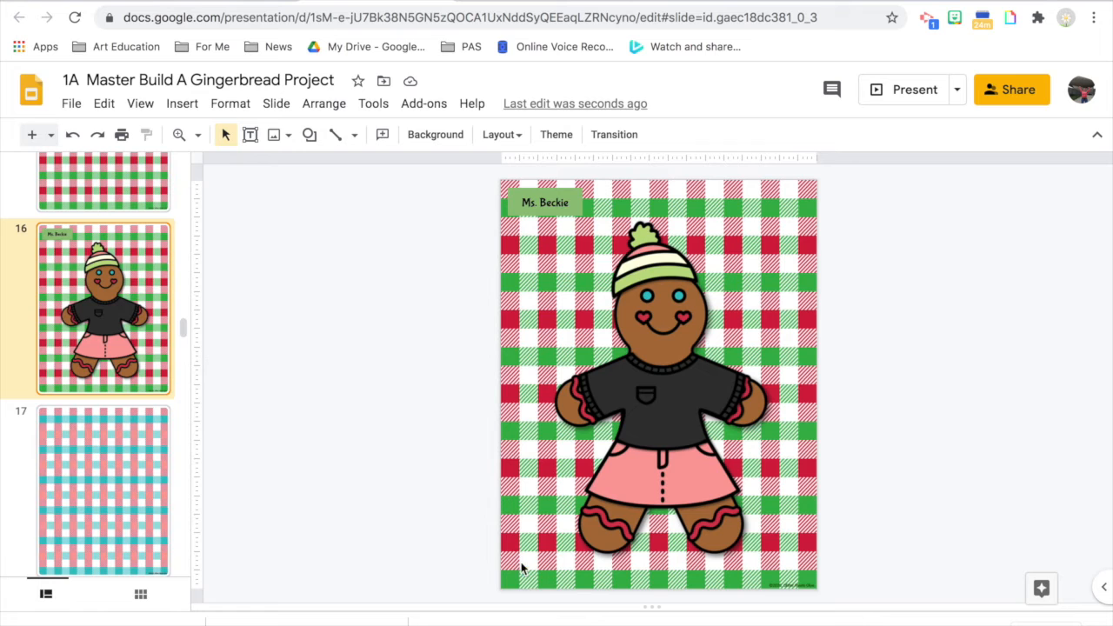
left_click(574, 549)
left_click(104, 104)
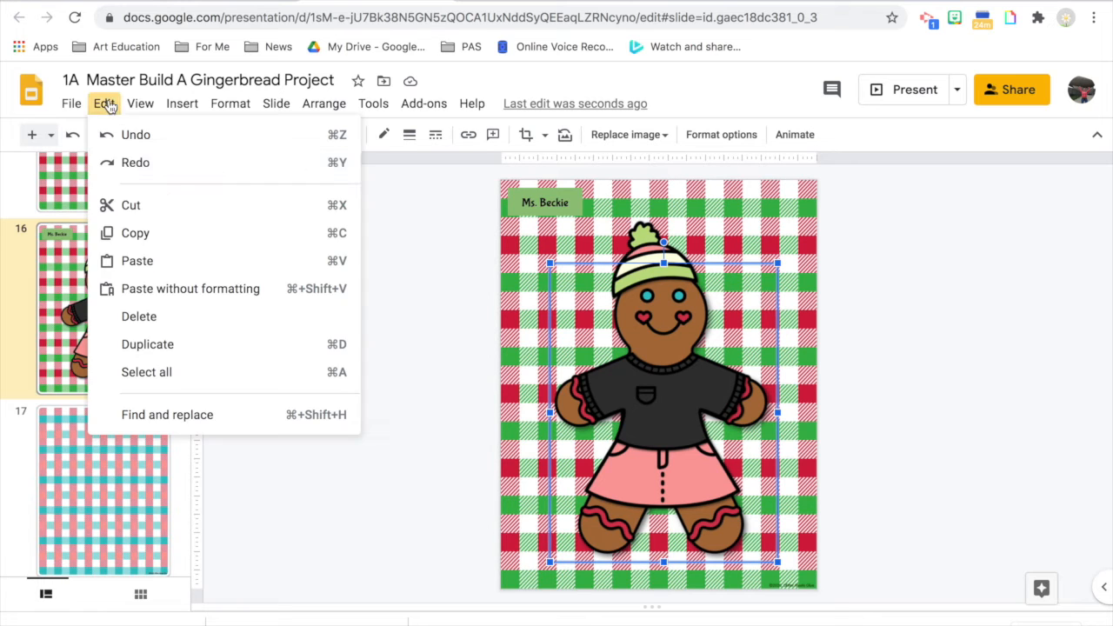
left_click(149, 258)
left_click_drag(762, 554, 592, 557)
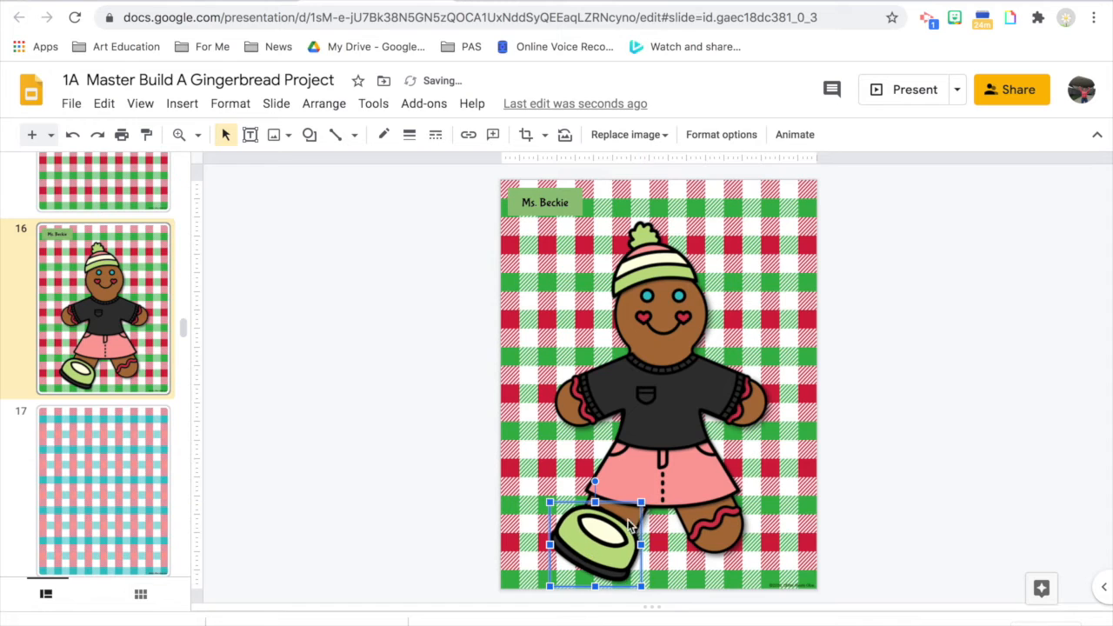
left_click_drag(642, 501, 627, 517)
mouse_move(605, 563)
left_mouse_down()
mouse_move(609, 572)
mouse_move(606, 559)
left_mouse_up()
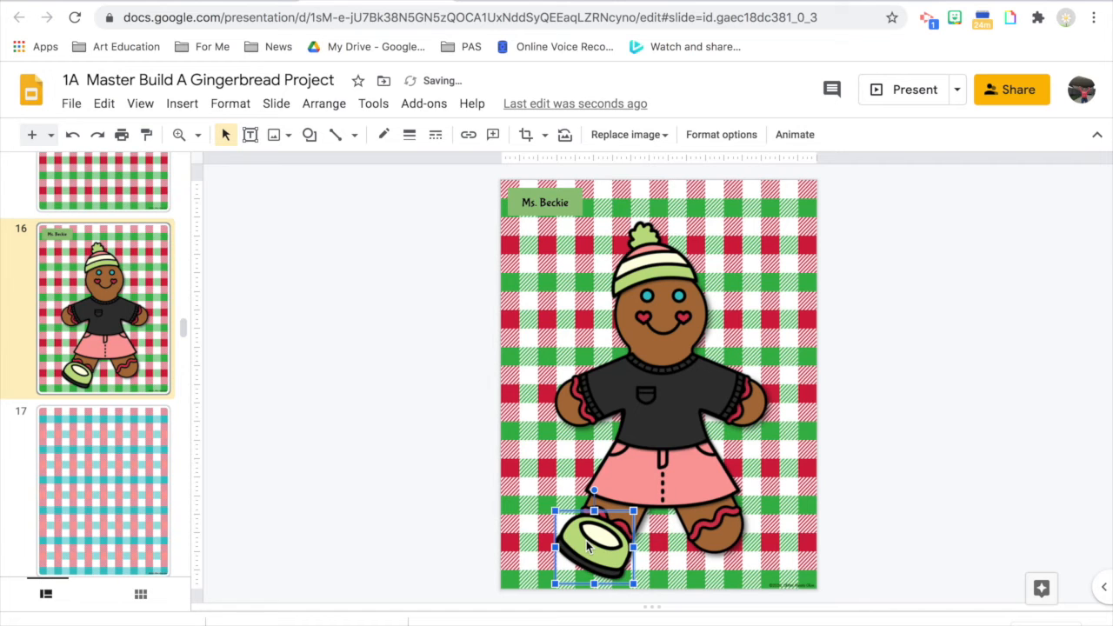
- Paste a second light green shoe, rotate it to point outward, and shrink and fit it over the cookie's right-hand foot
right_click(609, 556)
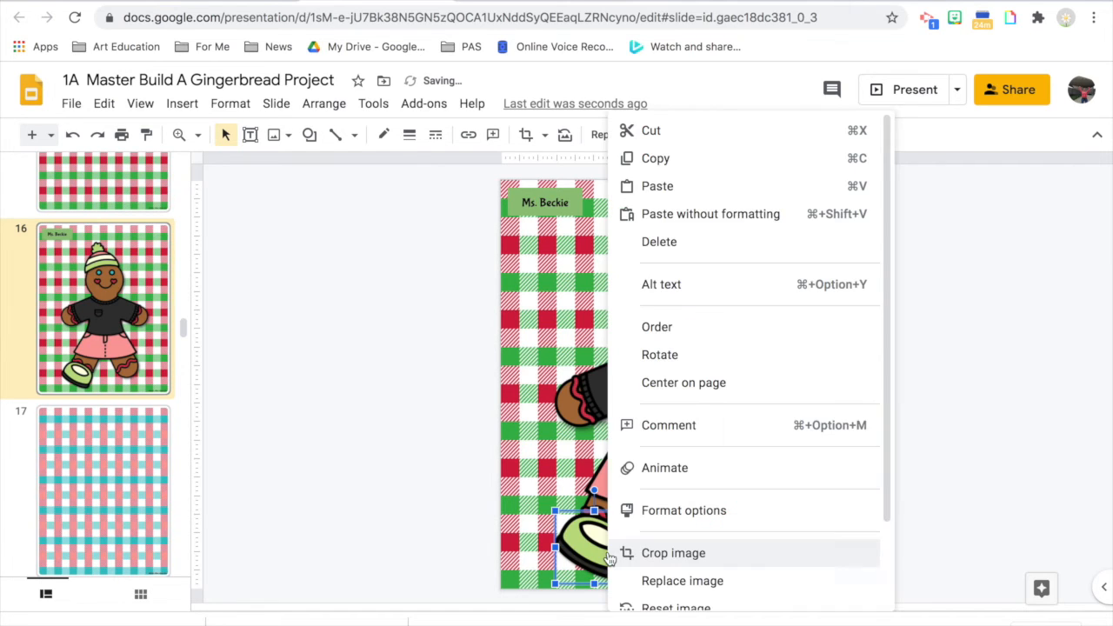
left_click(668, 186)
left_click_drag(771, 482, 746, 488)
left_click_drag(778, 542, 734, 557)
left_click_drag(701, 504, 686, 513)
left_click_drag(790, 562, 745, 563)
left_click_drag(689, 513, 685, 517)
left_click_drag(731, 565, 729, 561)
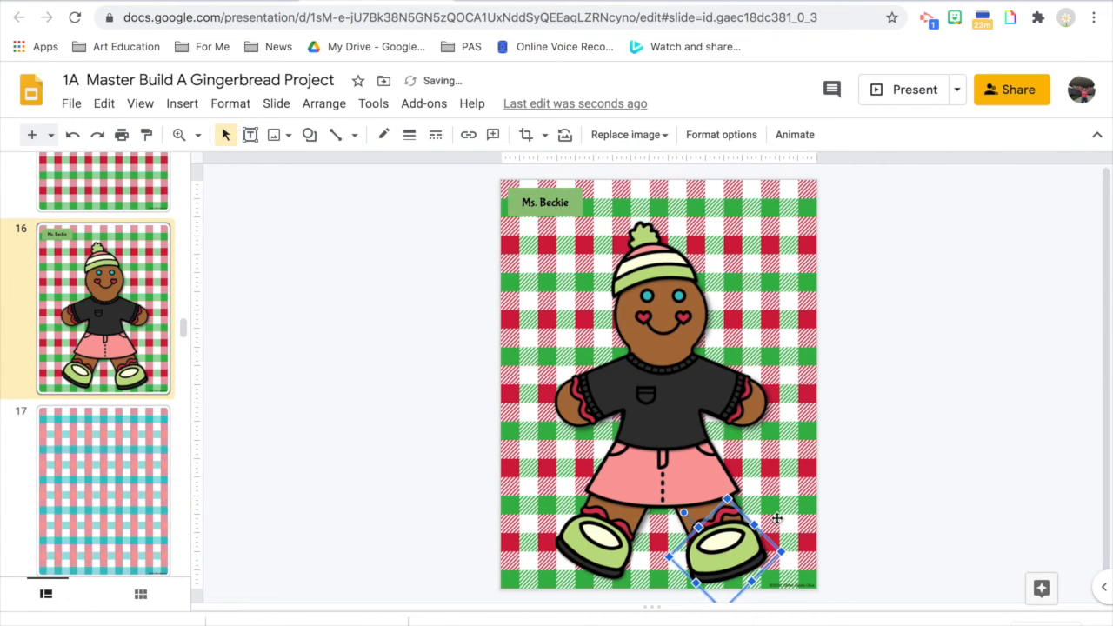
left_click(777, 518)
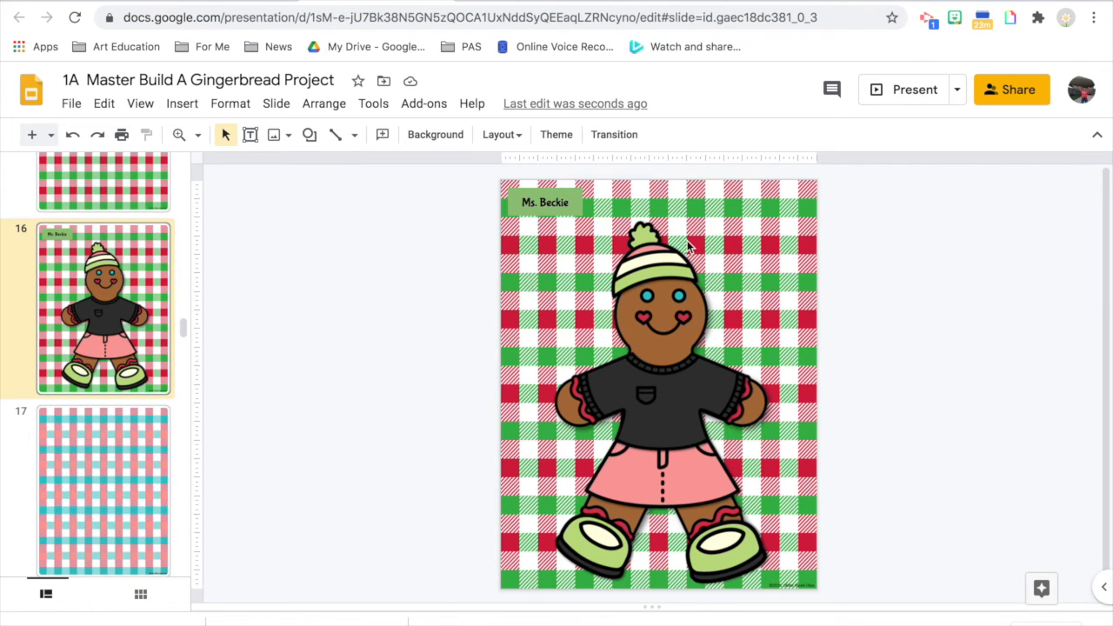
- Scale down all pieces of the dressed gingerbread character together, correct their width, and move them to the left half of slide 16
left_click_drag(527, 243, 787, 595)
left_click_drag(782, 210, 671, 324)
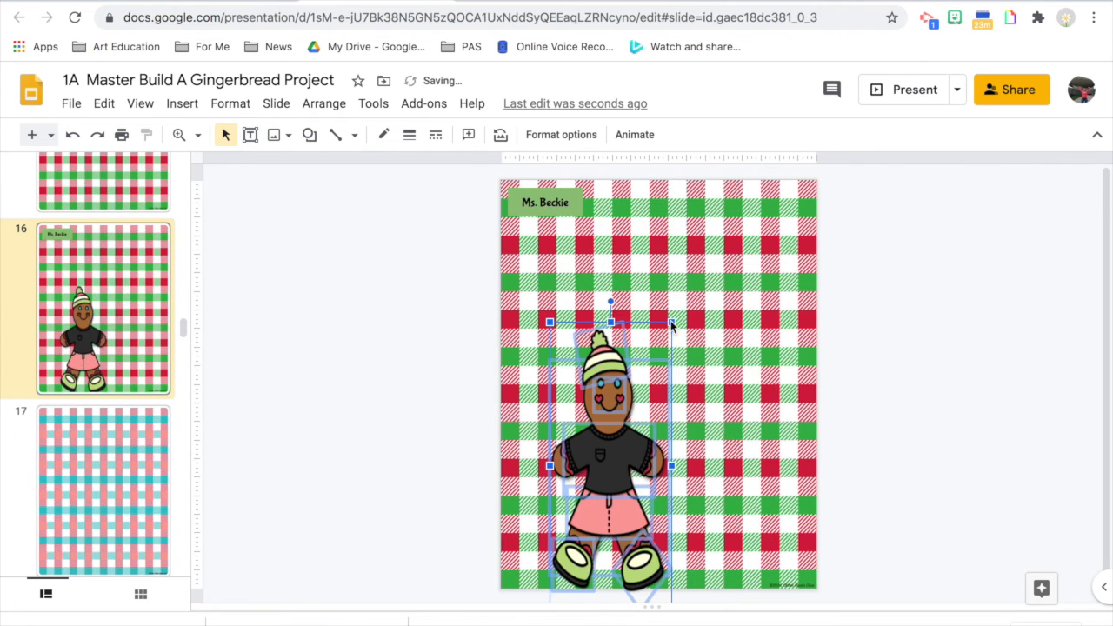
left_click_drag(673, 465, 708, 465)
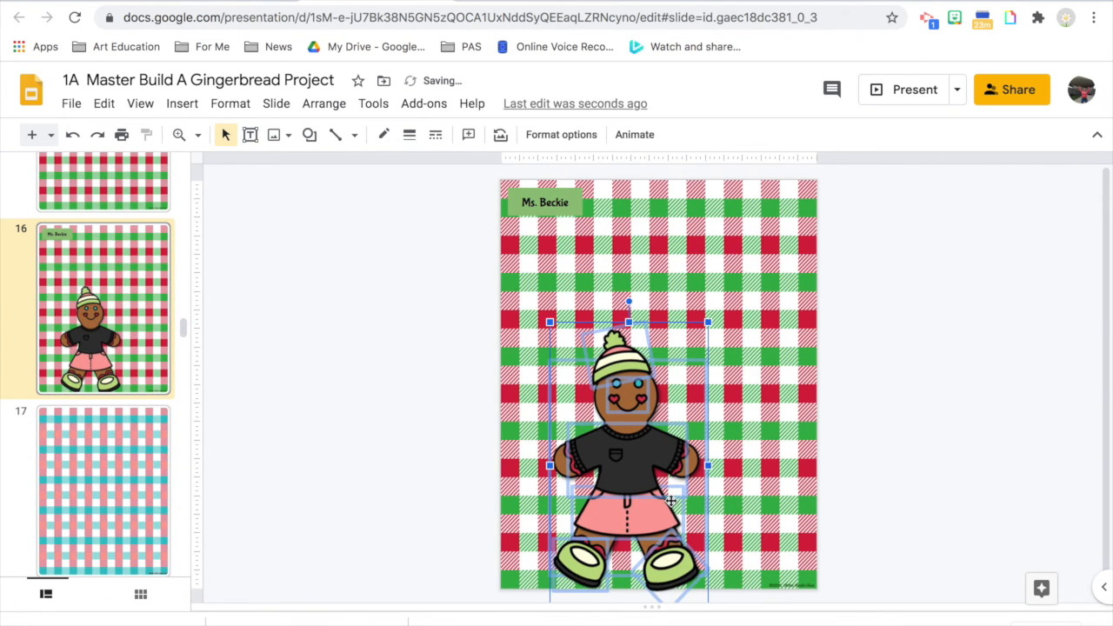
left_click_drag(669, 501, 637, 433)
left_click(723, 443)
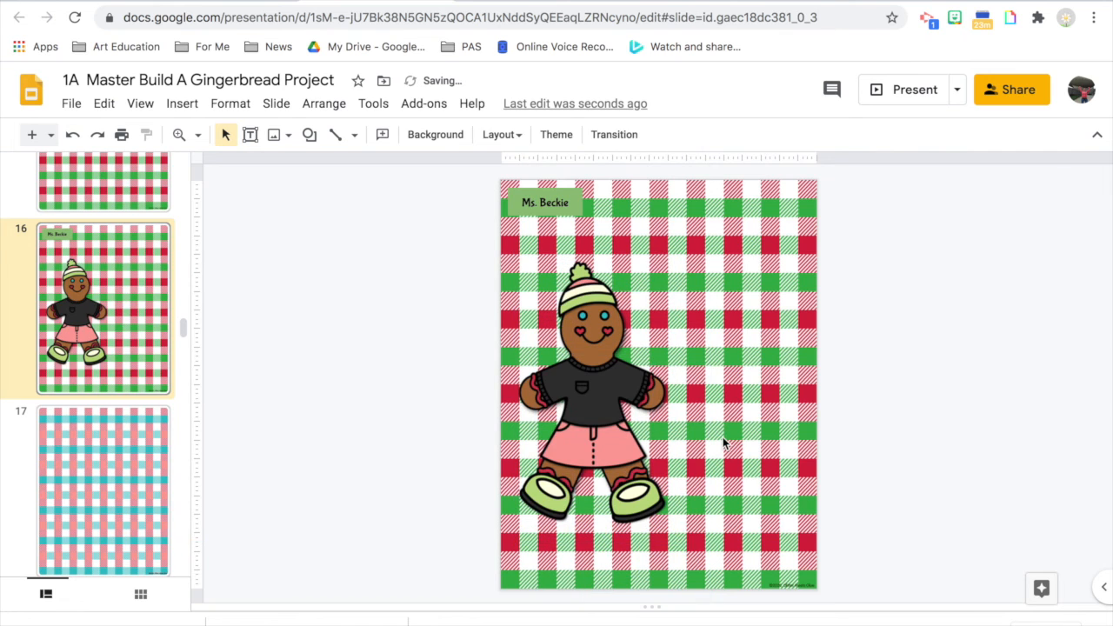